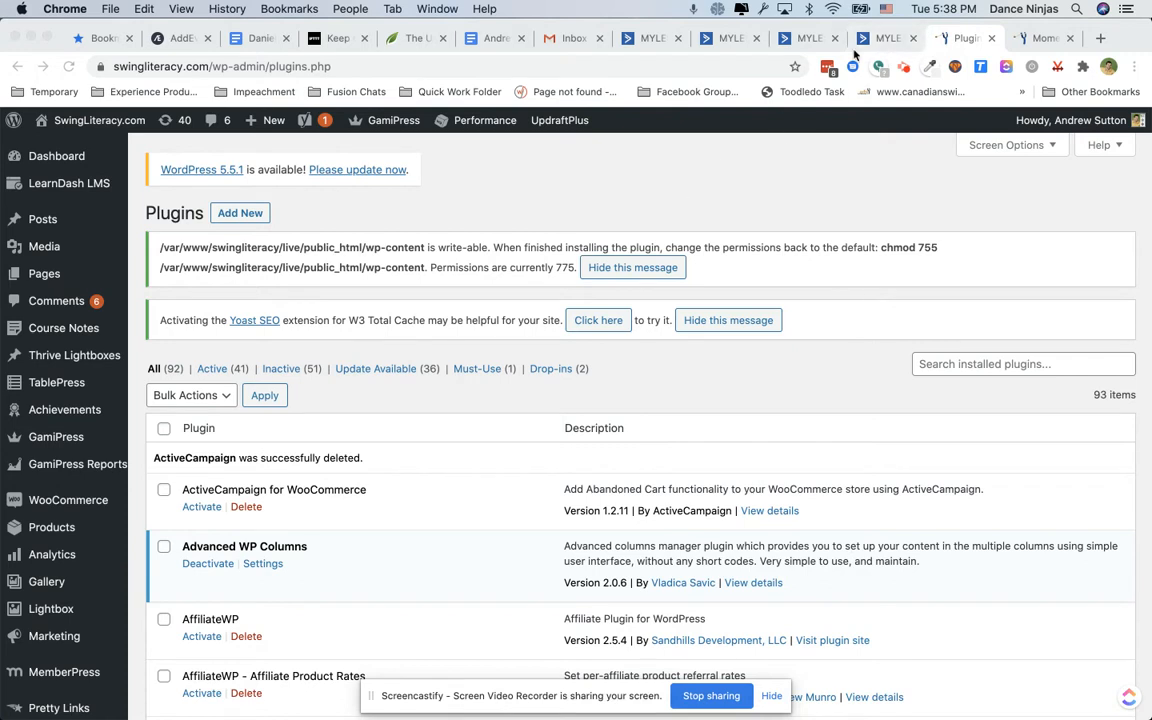
# - Review the Last Momentum Login Date automation alongside the Momentum dashboard page and the site's installed plugins list
pyautogui.click(652, 38)
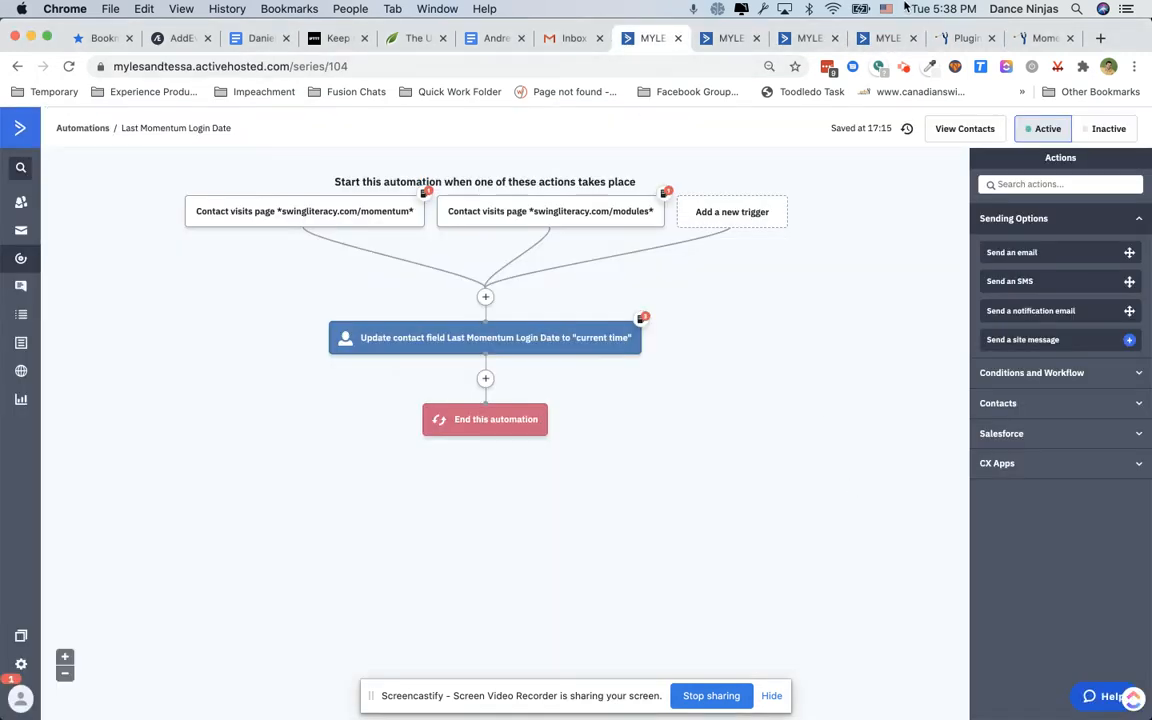
pyautogui.click(1030, 42)
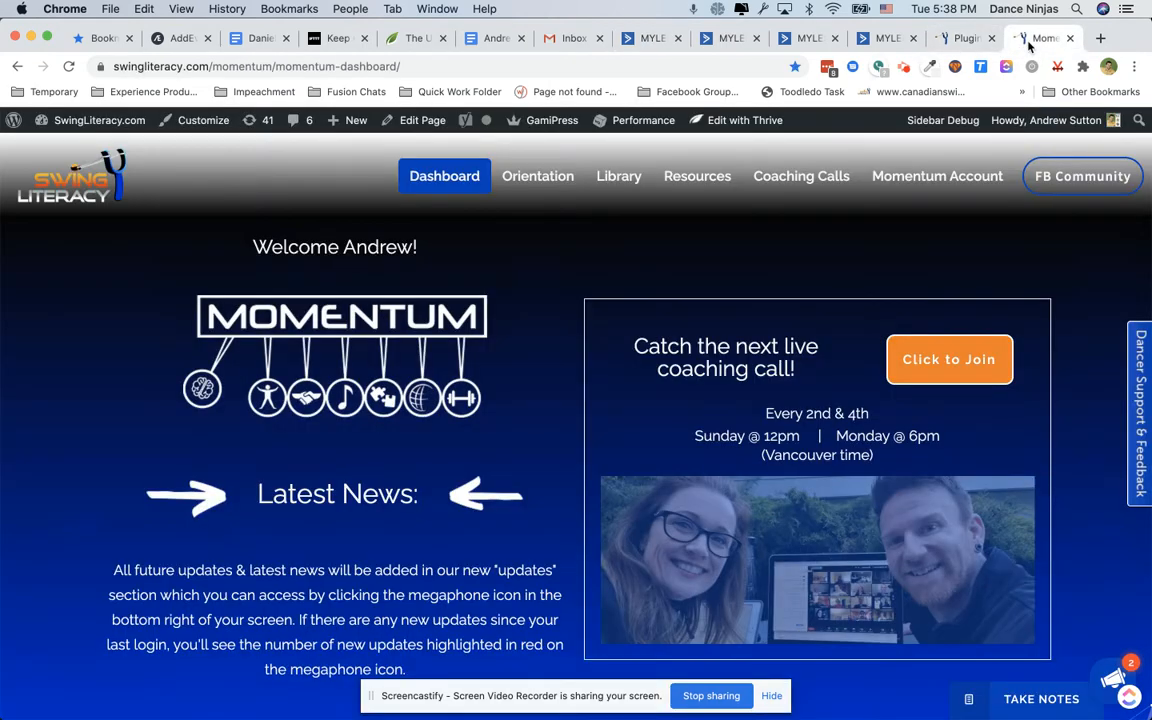
pyautogui.click(643, 37)
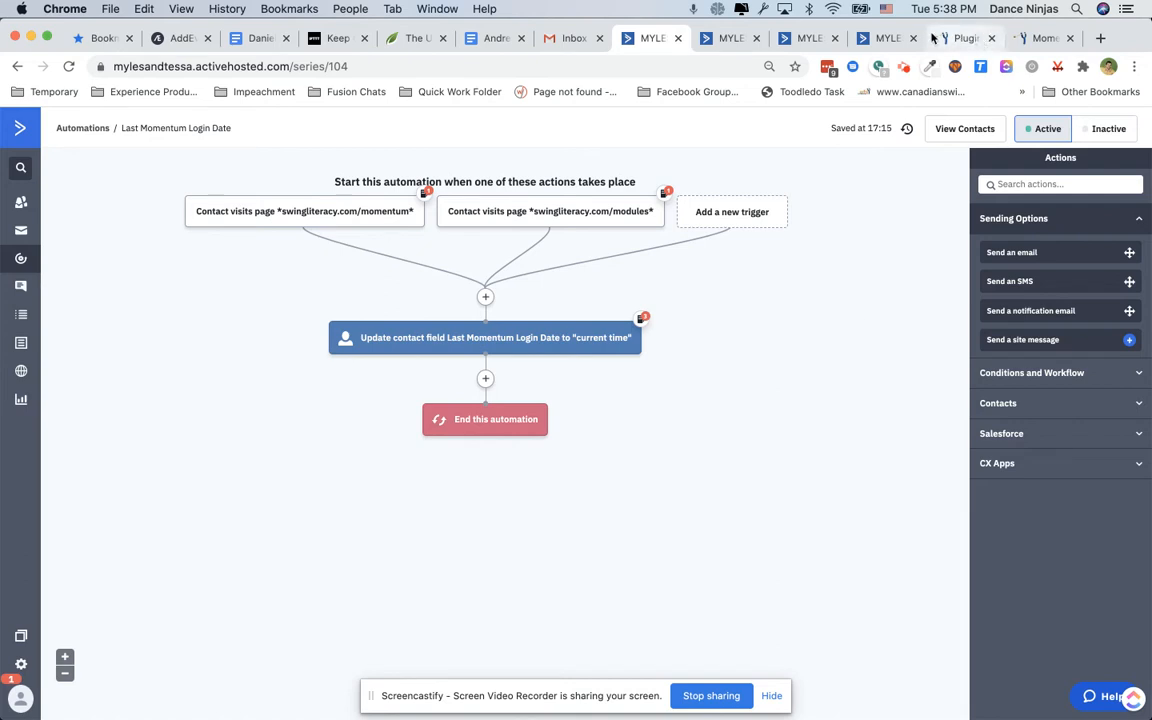
pyautogui.click(961, 39)
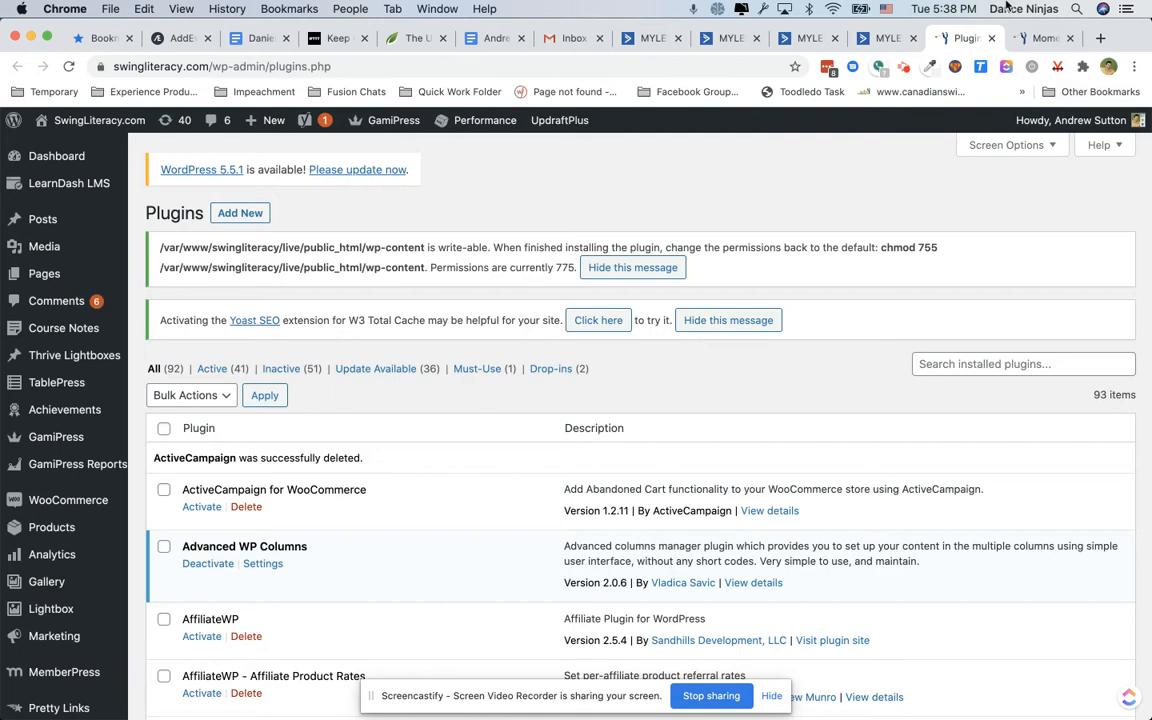
pyautogui.click(1040, 38)
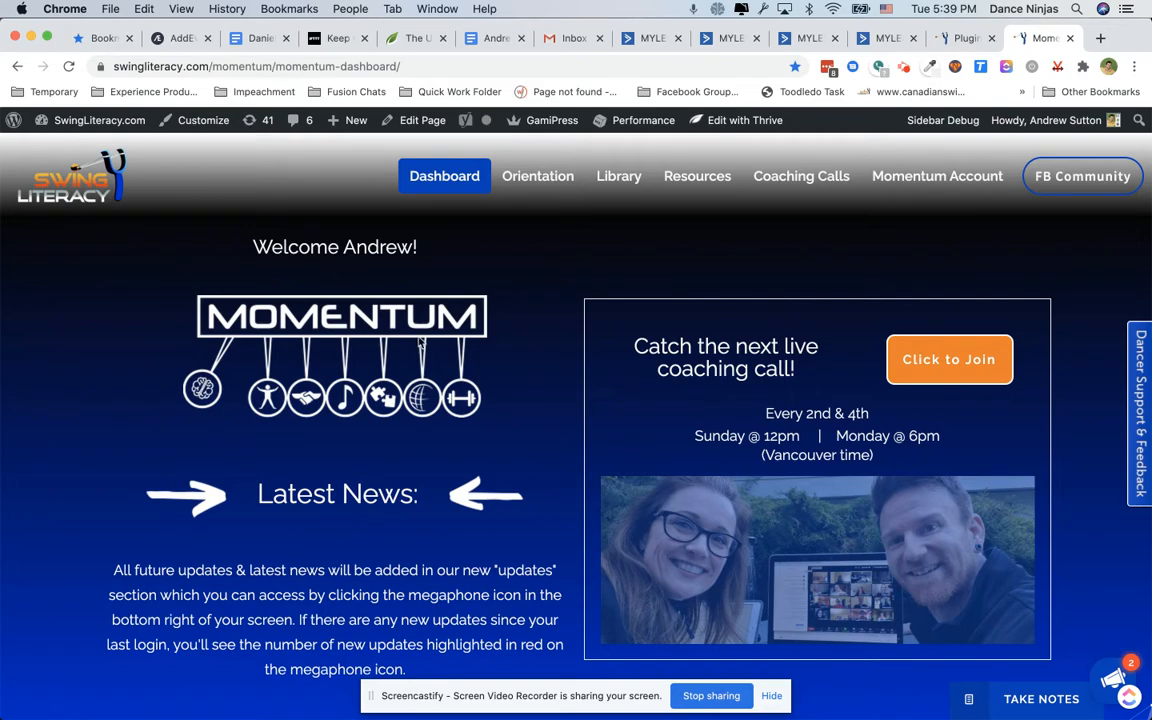
# - Open the Thrive Dashboard in a separate browser tab from the WordPress admin and go to its Analytics & Scripts page
pyautogui.click(963, 38)
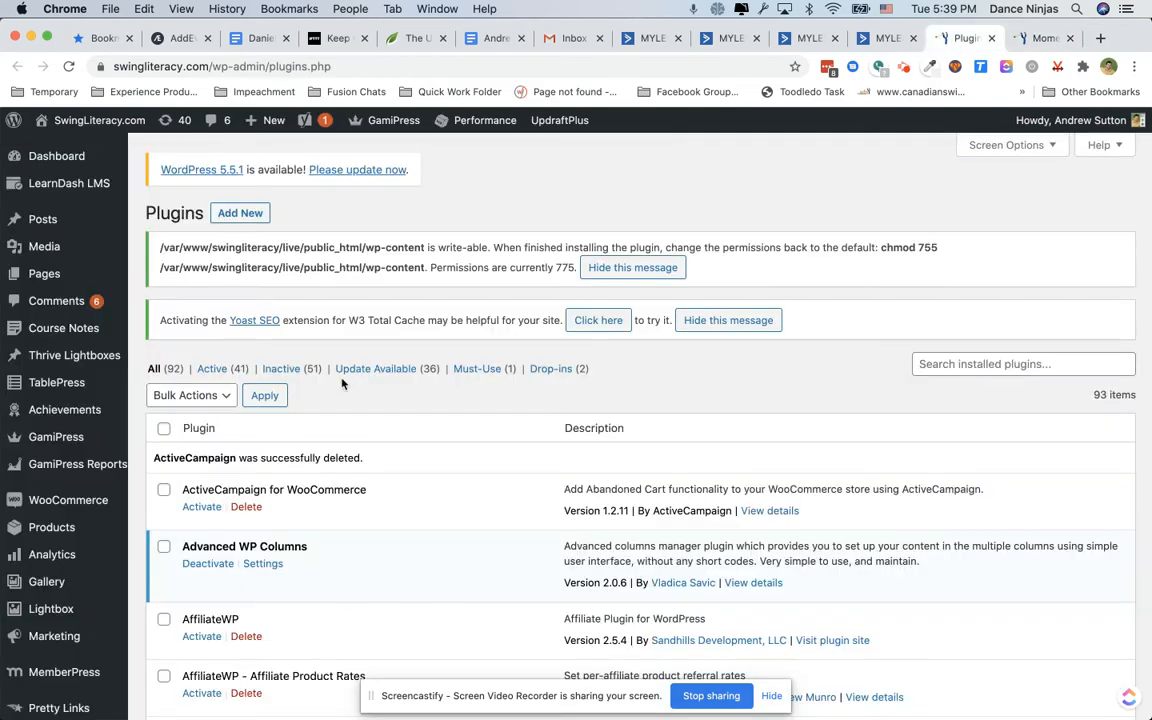
pyautogui.scroll(-1, 342, 383)
pyautogui.scroll(-10, 342, 383)
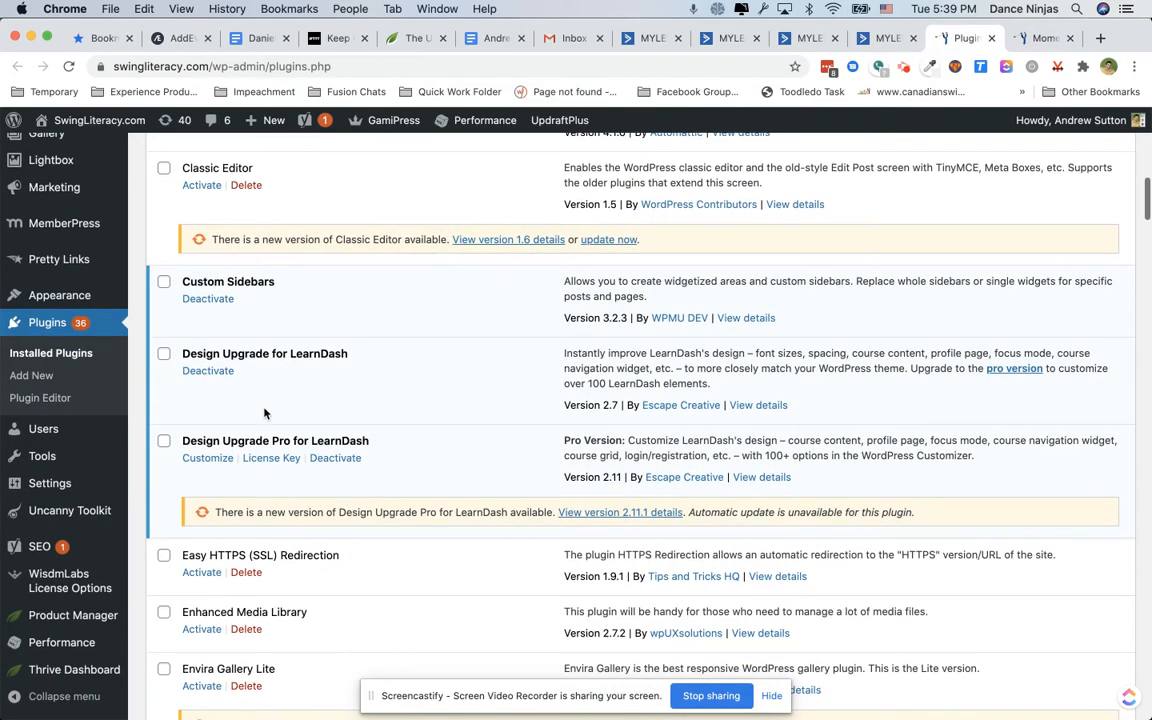
pyautogui.moveTo(63, 678)
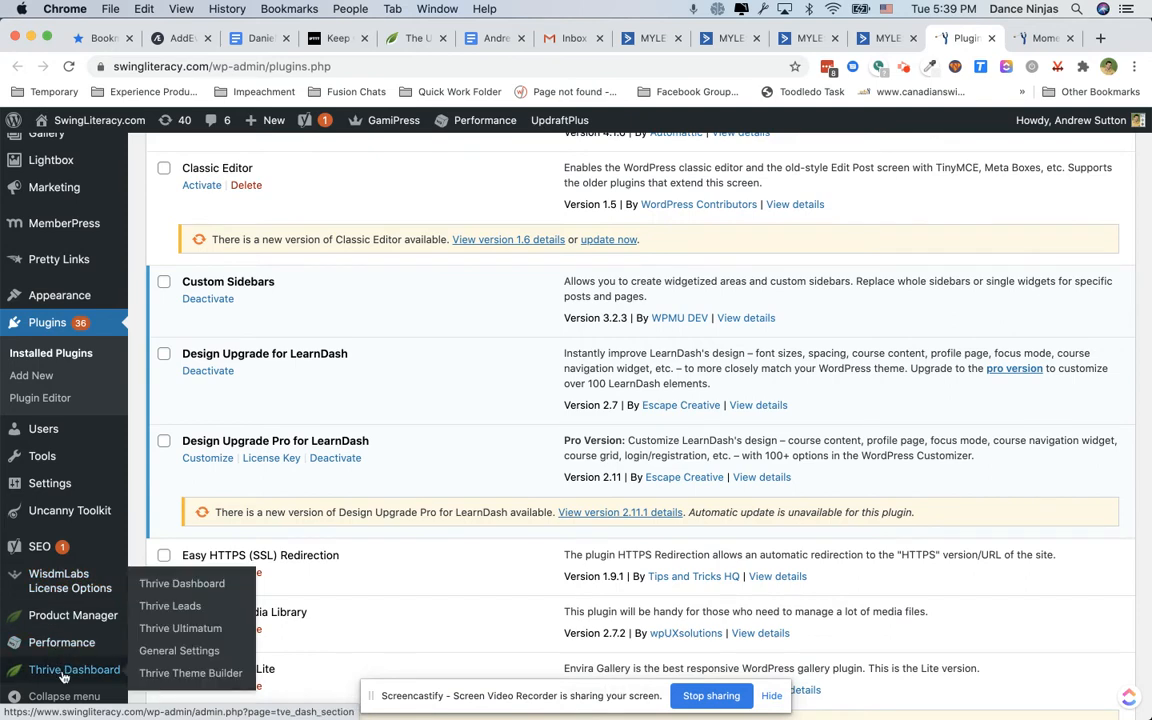
pyautogui.keyDown('super'); pyautogui.click(185, 584); pyautogui.keyUp('super')
pyautogui.click(969, 40)
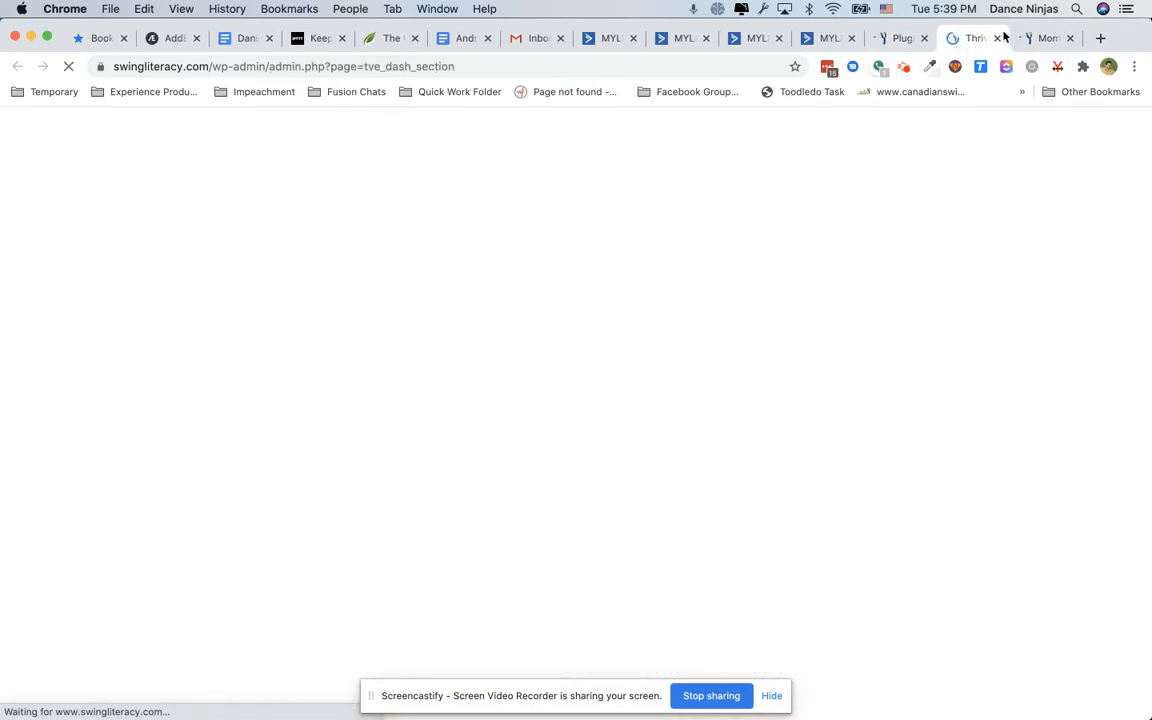
pyautogui.scroll(-10, 634, 534)
pyautogui.scroll(-9, 634, 534)
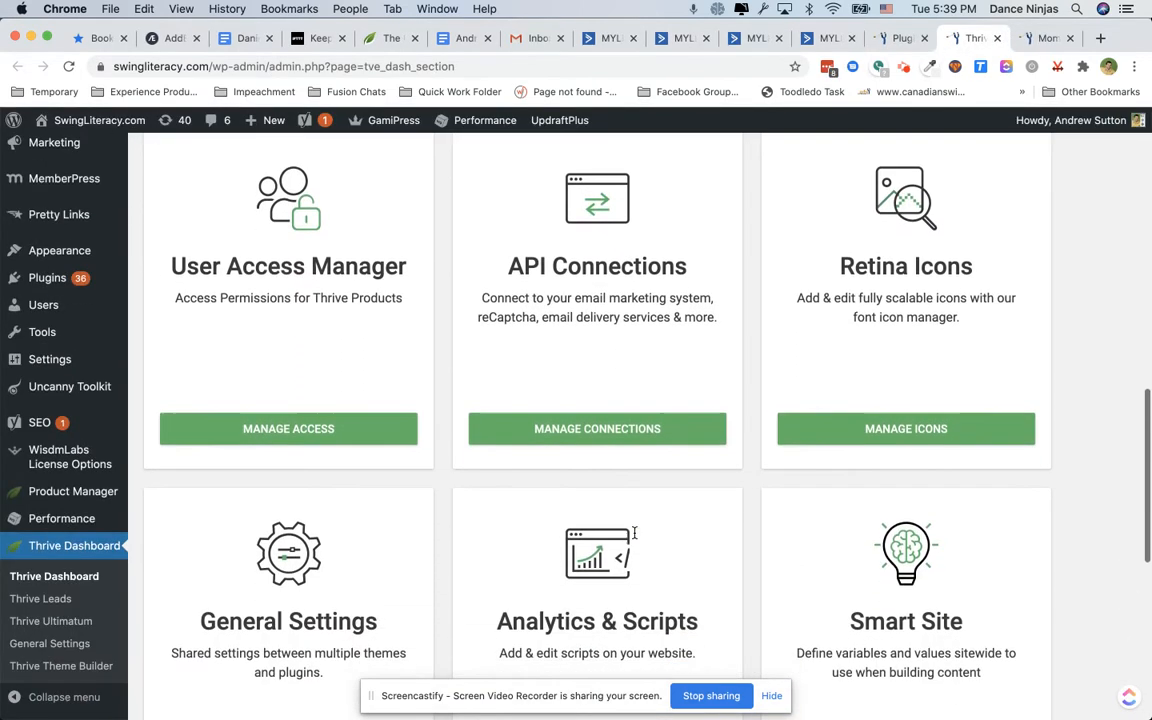
pyautogui.click(571, 578)
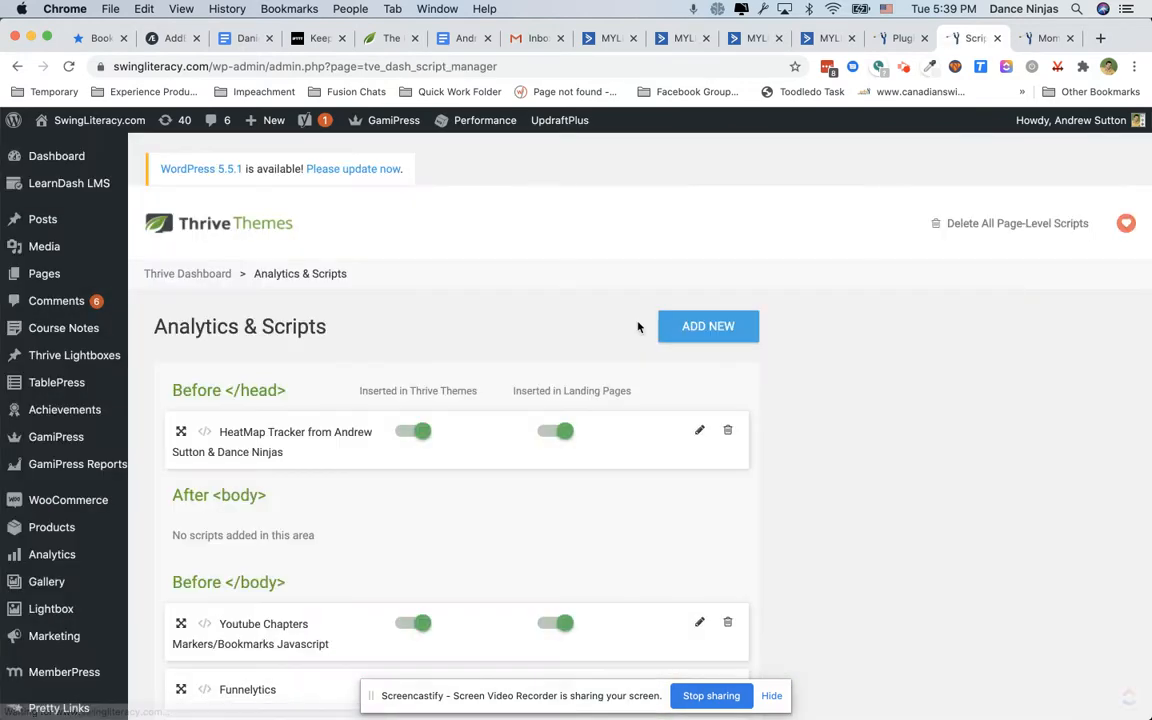
# - Check the ActiveCampaign script's entry among the Thrive scripts and the ActiveCampaign entries in the plugins list
pyautogui.scroll(-6, 420, 400)
pyautogui.scroll(6, 874, 239)
pyautogui.click(903, 38)
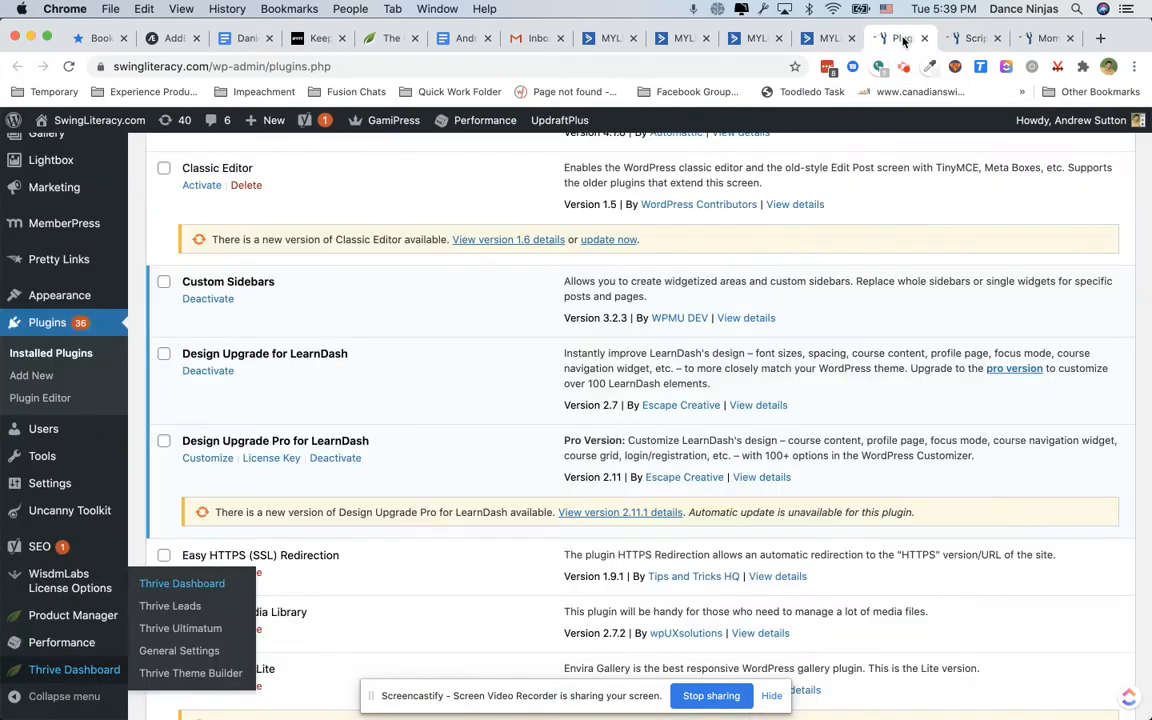
pyautogui.scroll(10, 480, 230)
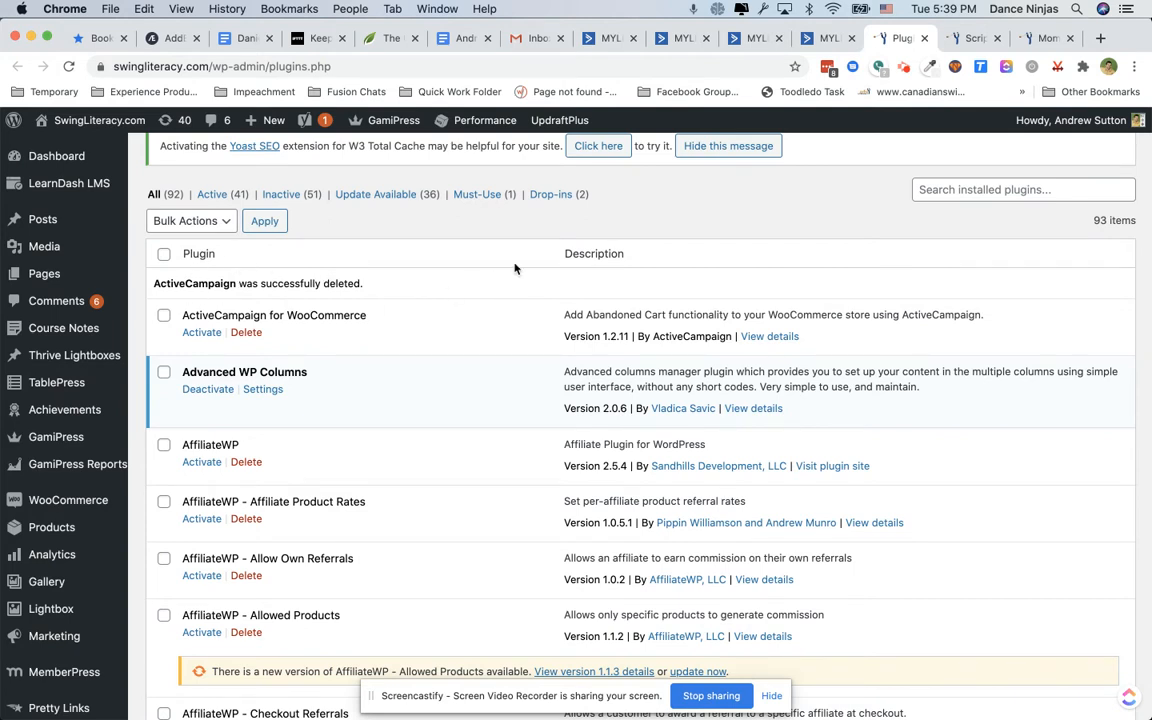
pyautogui.click(954, 40)
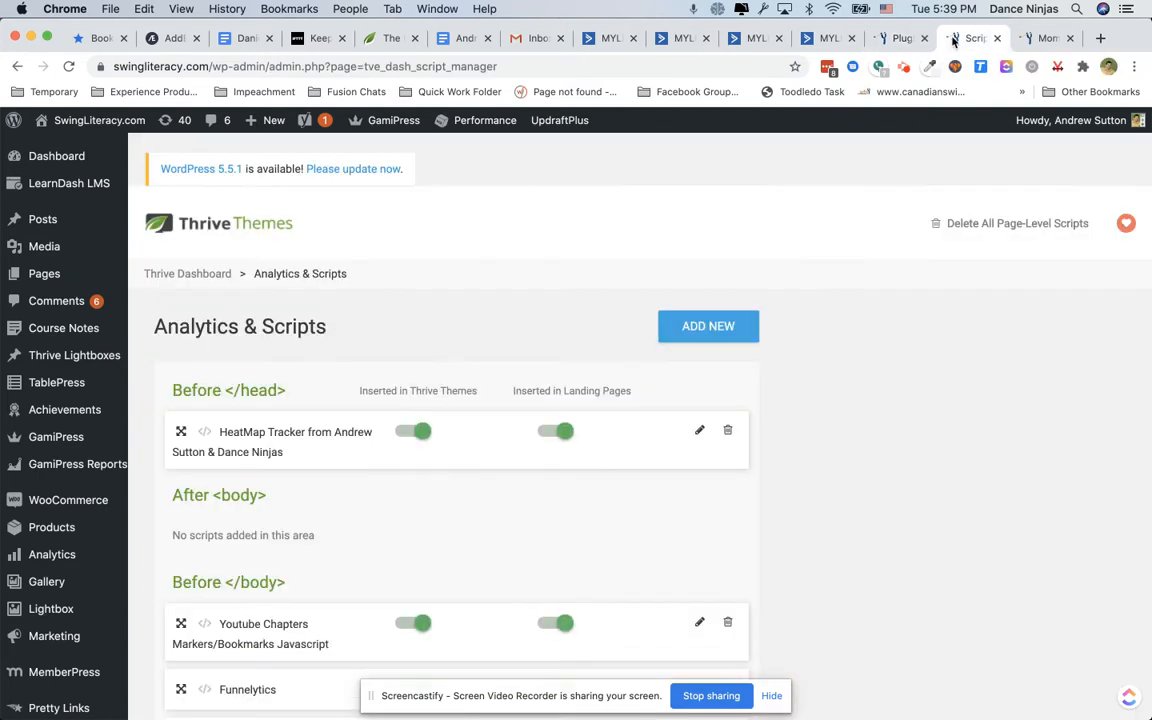
pyautogui.scroll(-5, 559, 185)
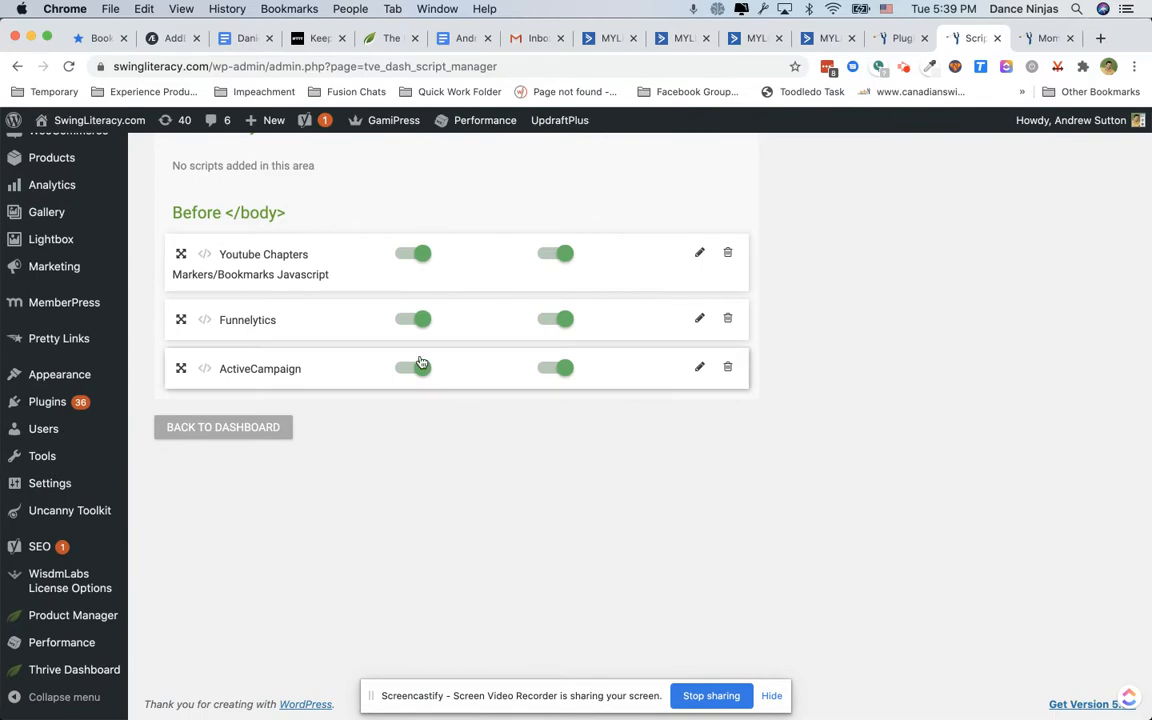
pyautogui.scroll(5, 799, 432)
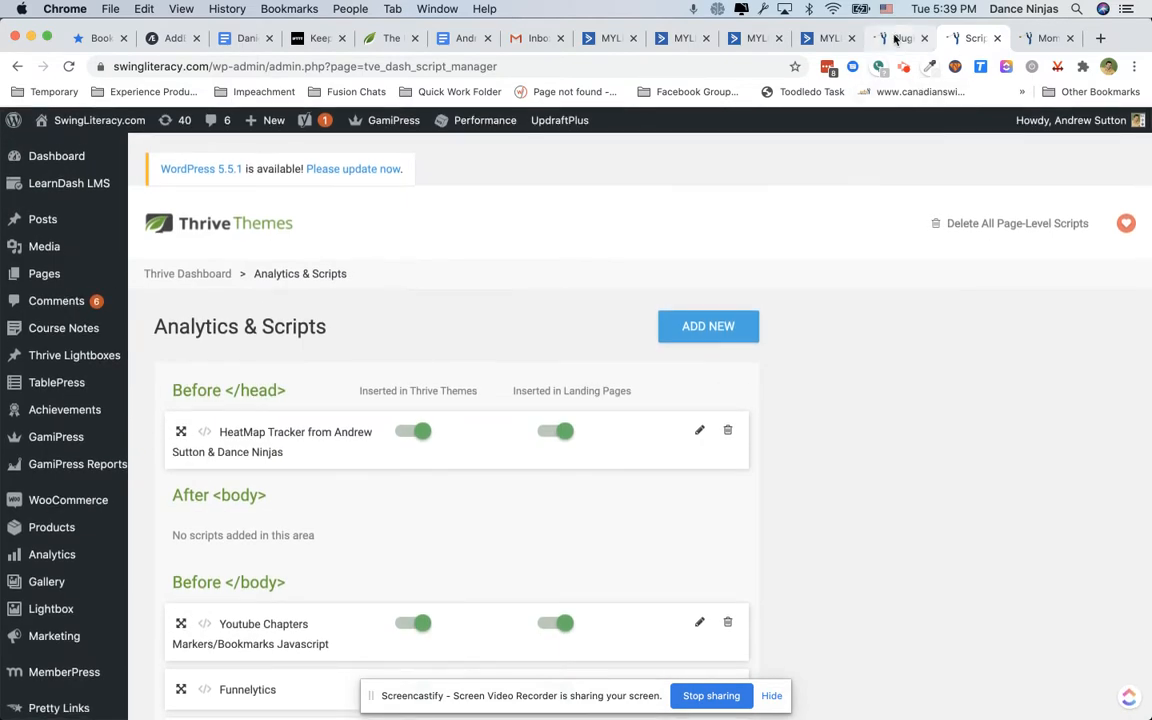
# - Check the open contact's recent site visits and examine the waits, emails and goal in the No Momentum Login In 60 & 90 Days automation
pyautogui.click(818, 40)
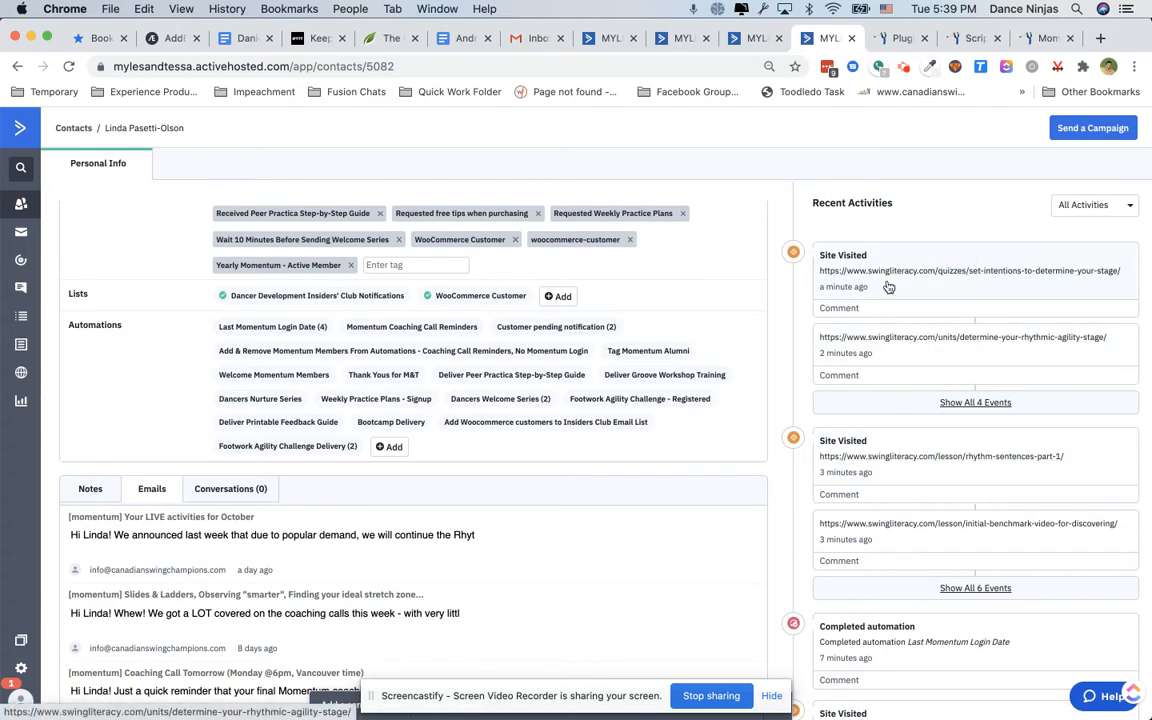
pyautogui.click(752, 42)
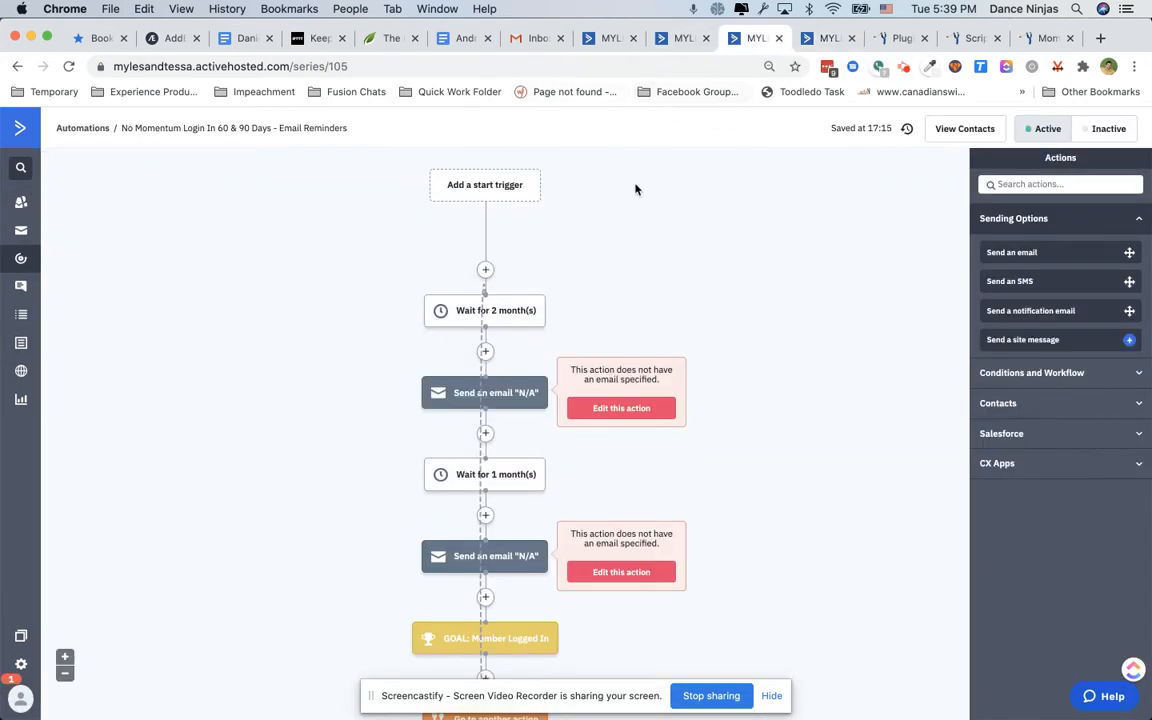
pyautogui.scroll(-2, 635, 189)
pyautogui.scroll(2, 635, 189)
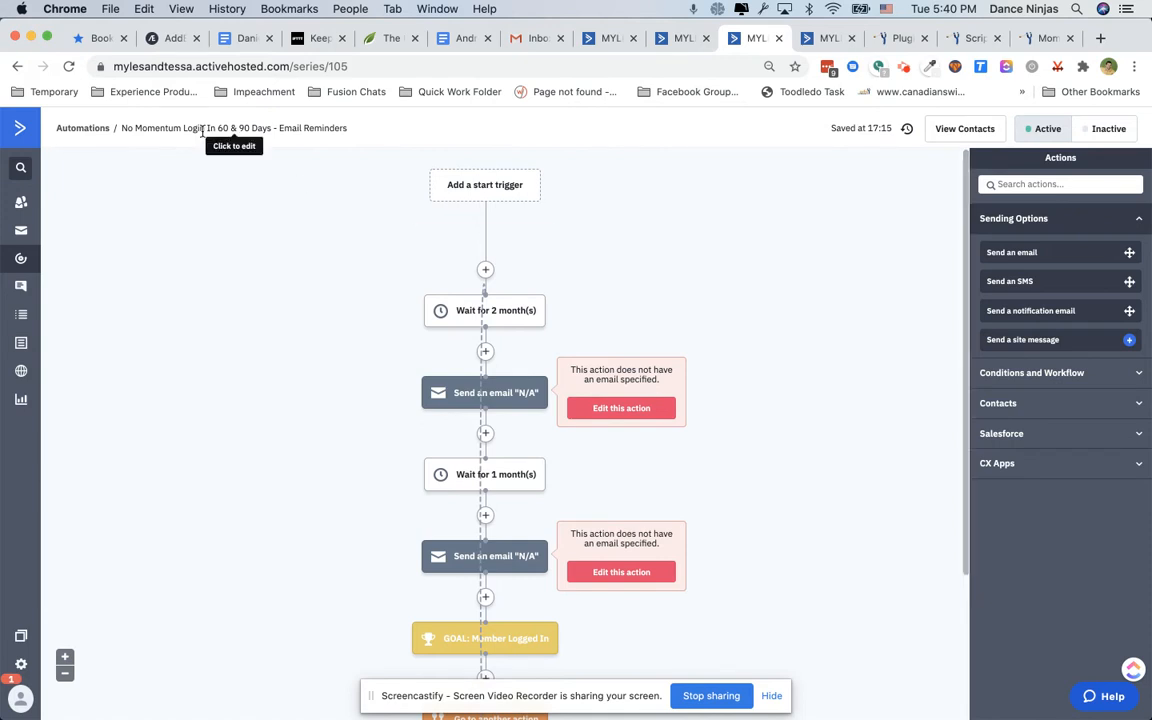
pyautogui.moveTo(455, 392)
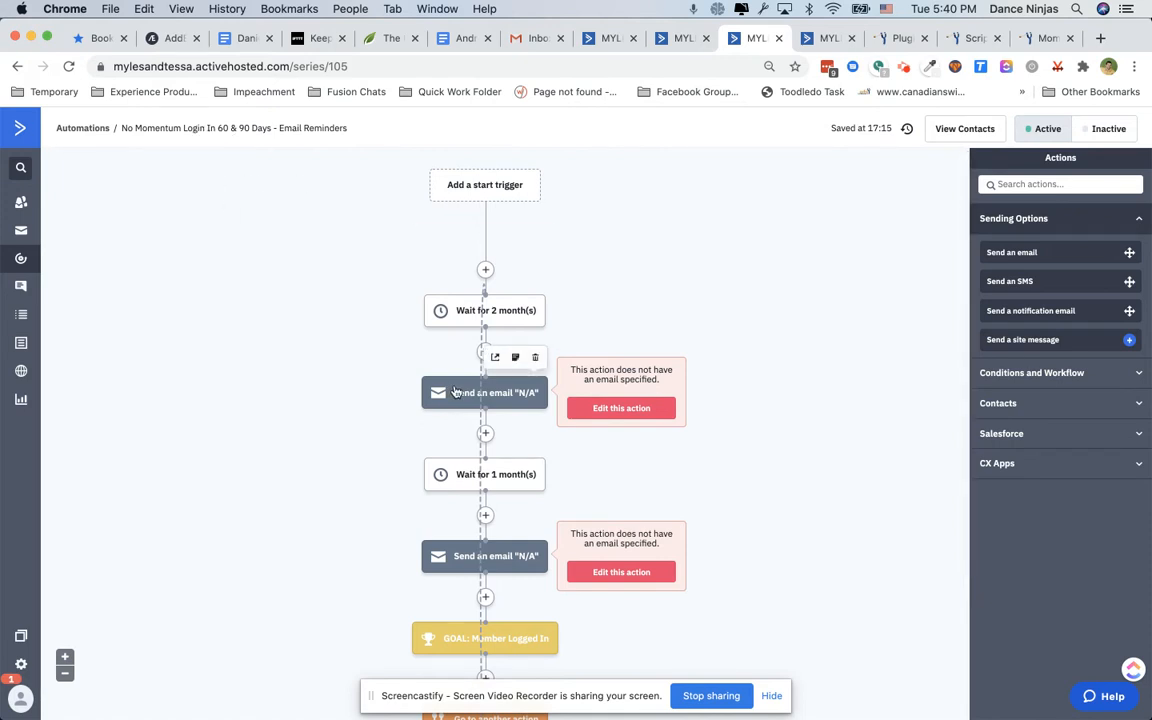
pyautogui.moveTo(455, 323)
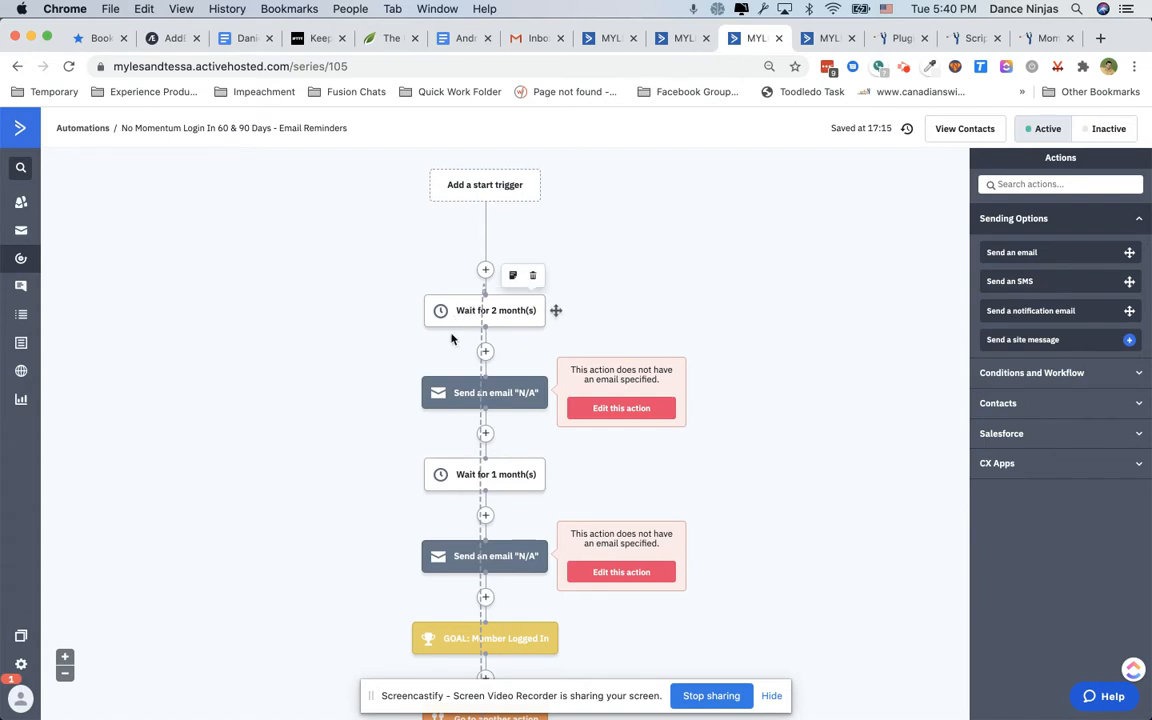
pyautogui.moveTo(450, 557)
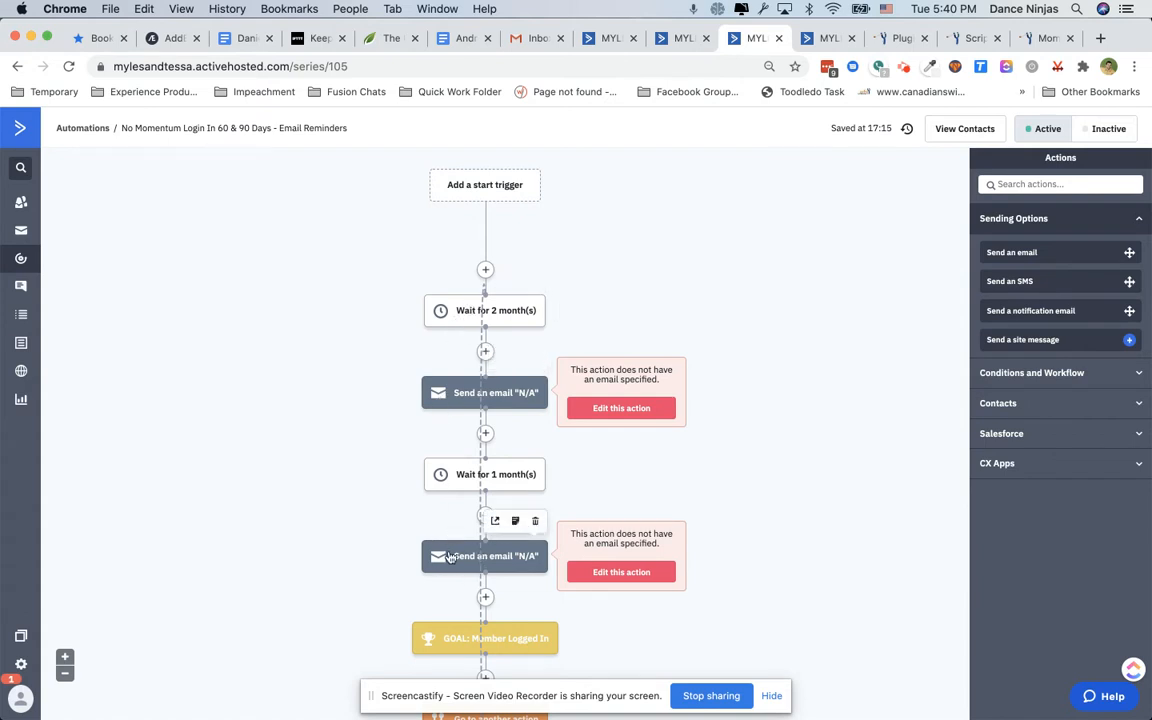
pyautogui.scroll(-3, 450, 557)
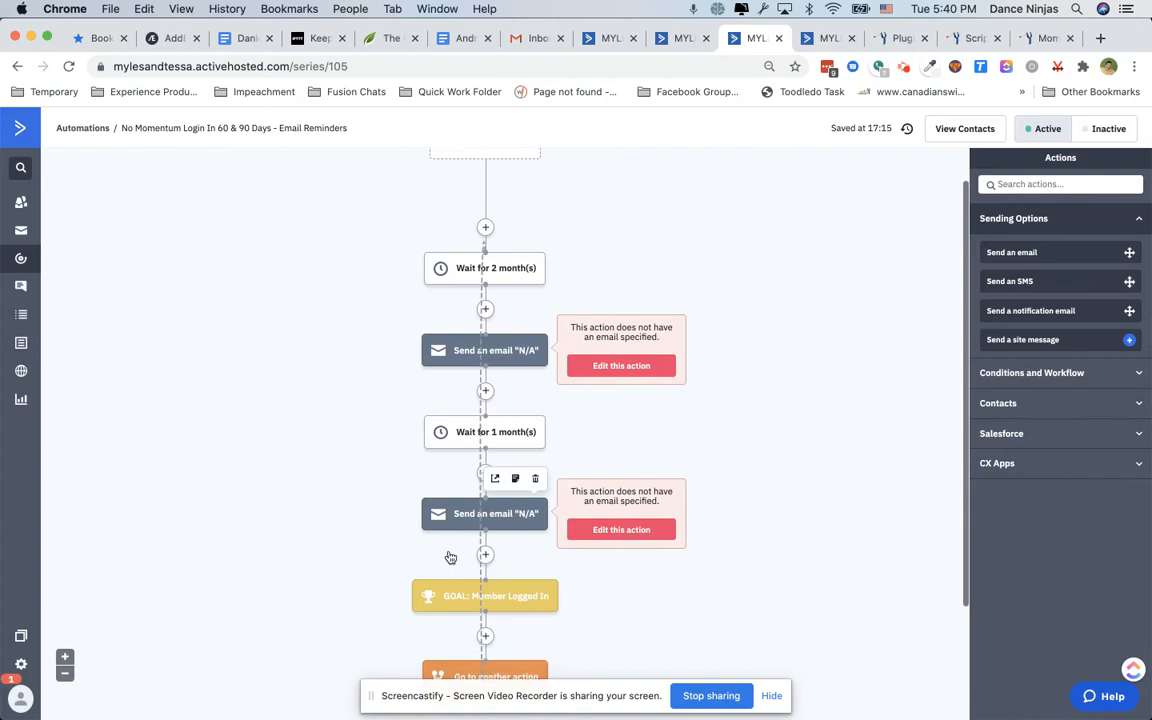
pyautogui.scroll(3, 500, 600)
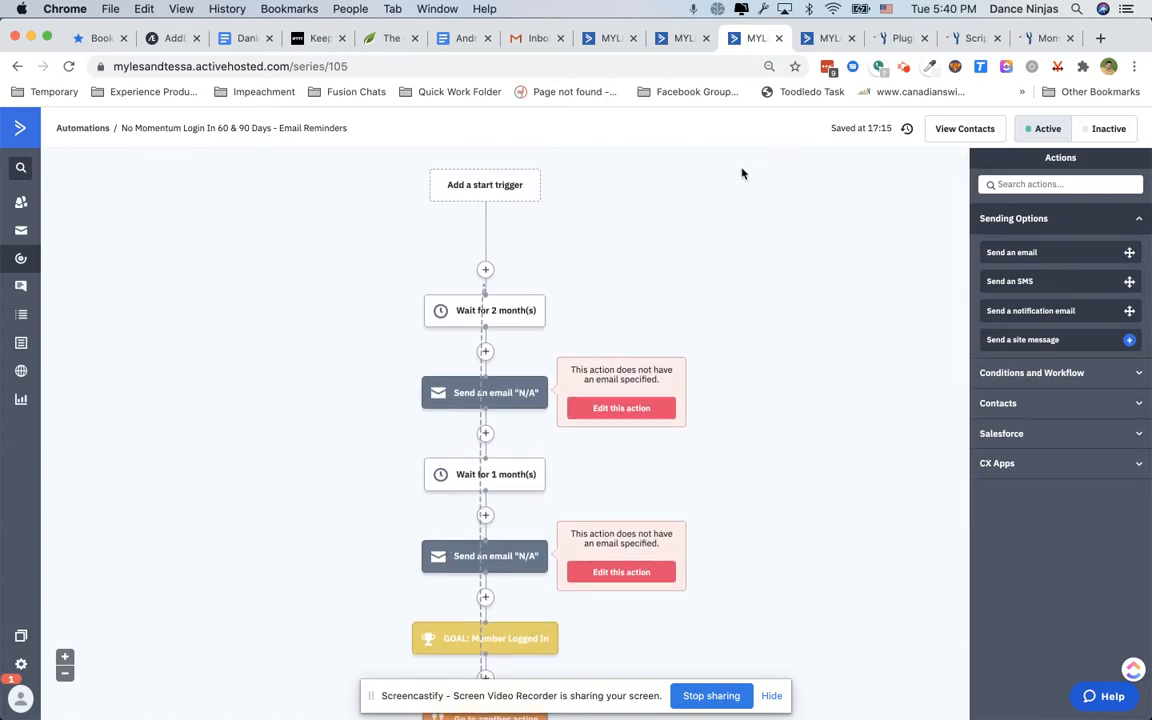
# - Review the Last Momentum Login Date automation and the triggers, enter, wait and exit actions of the Add & Remove Momentum Members automation
pyautogui.click(614, 37)
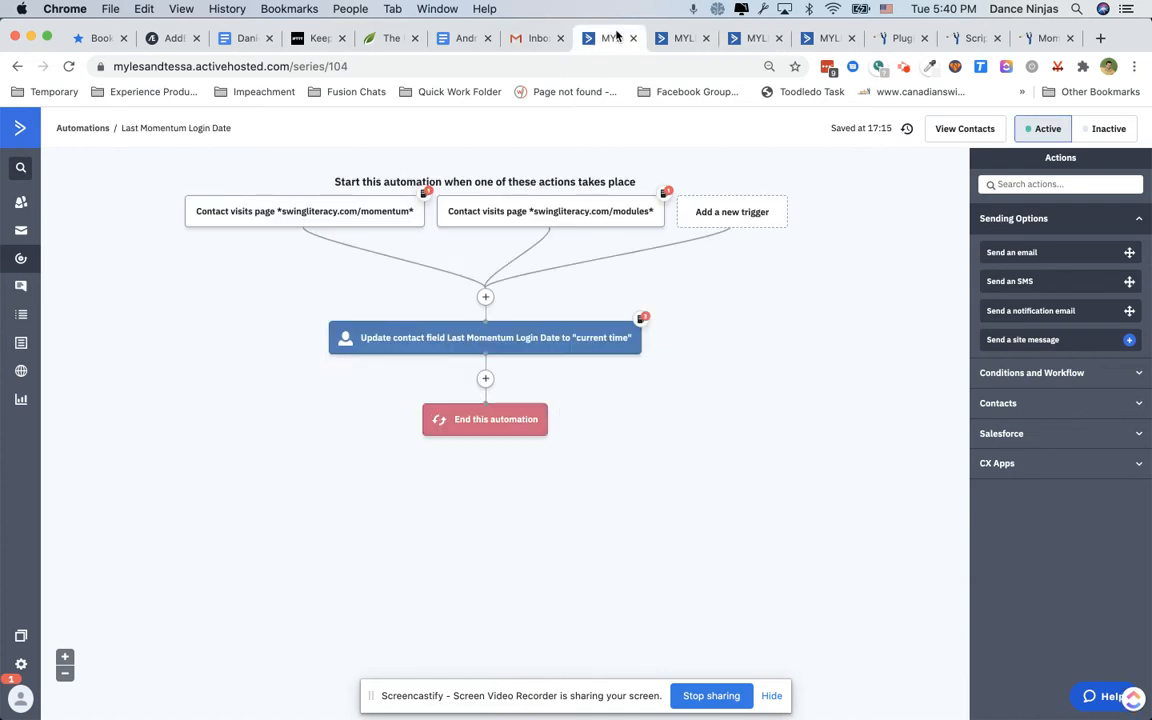
pyautogui.click(668, 38)
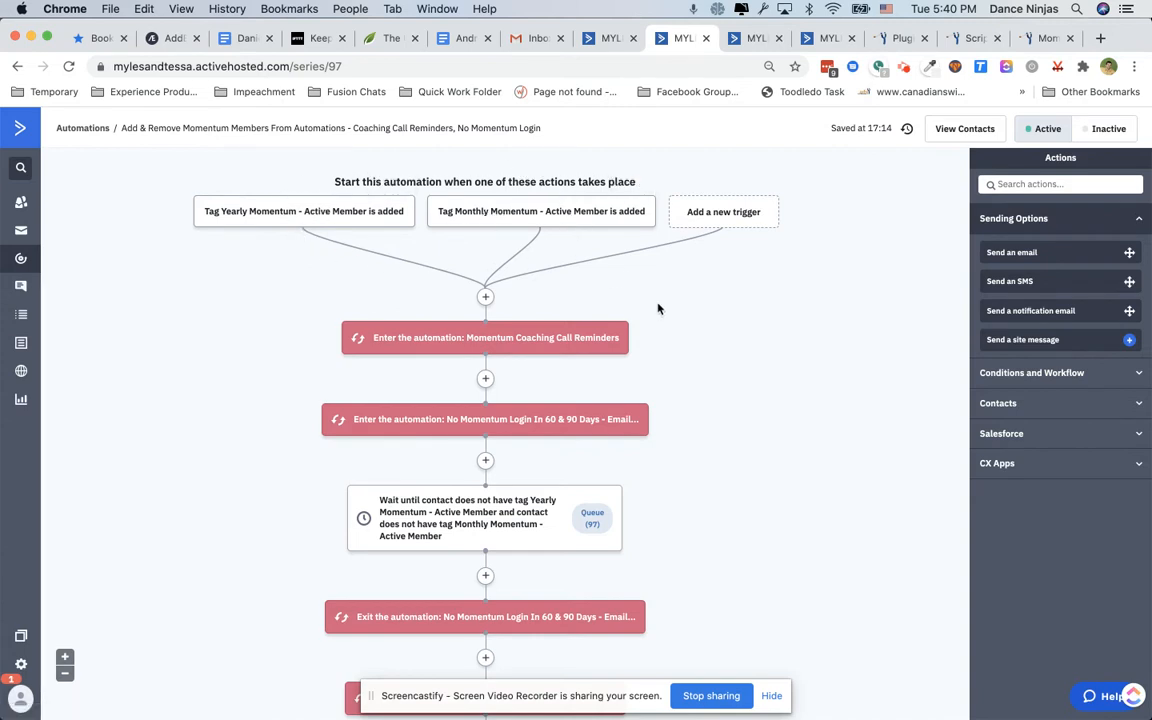
pyautogui.scroll(-3, 658, 306)
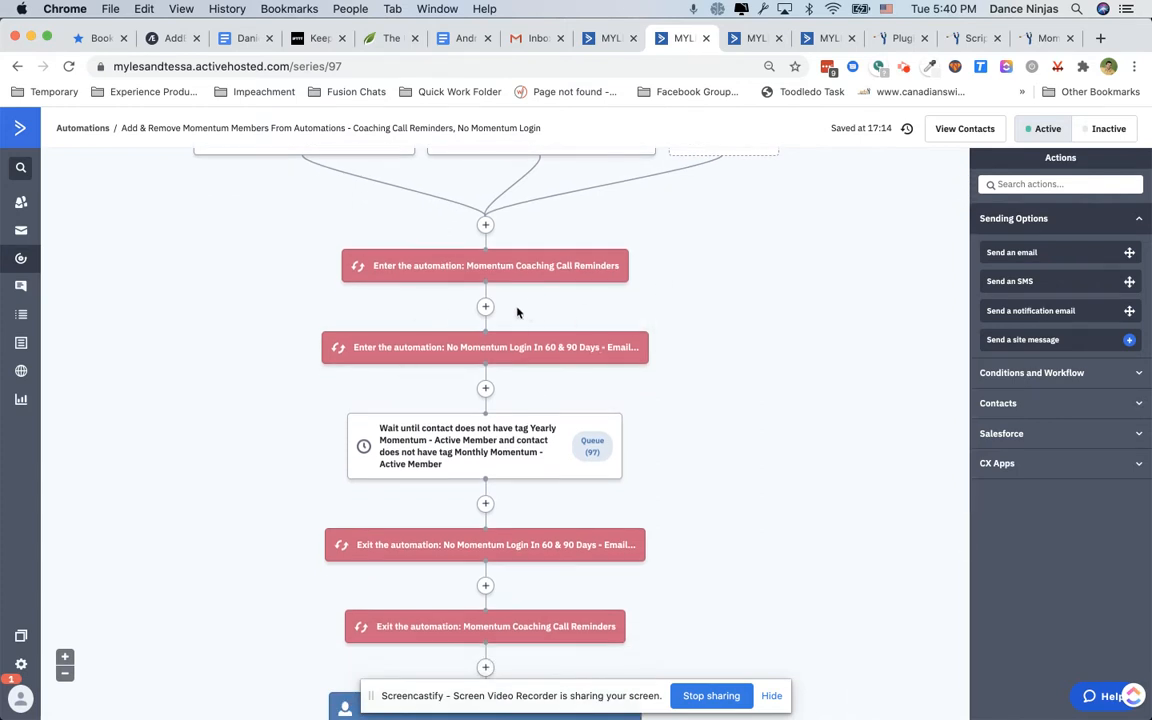
pyautogui.click(738, 42)
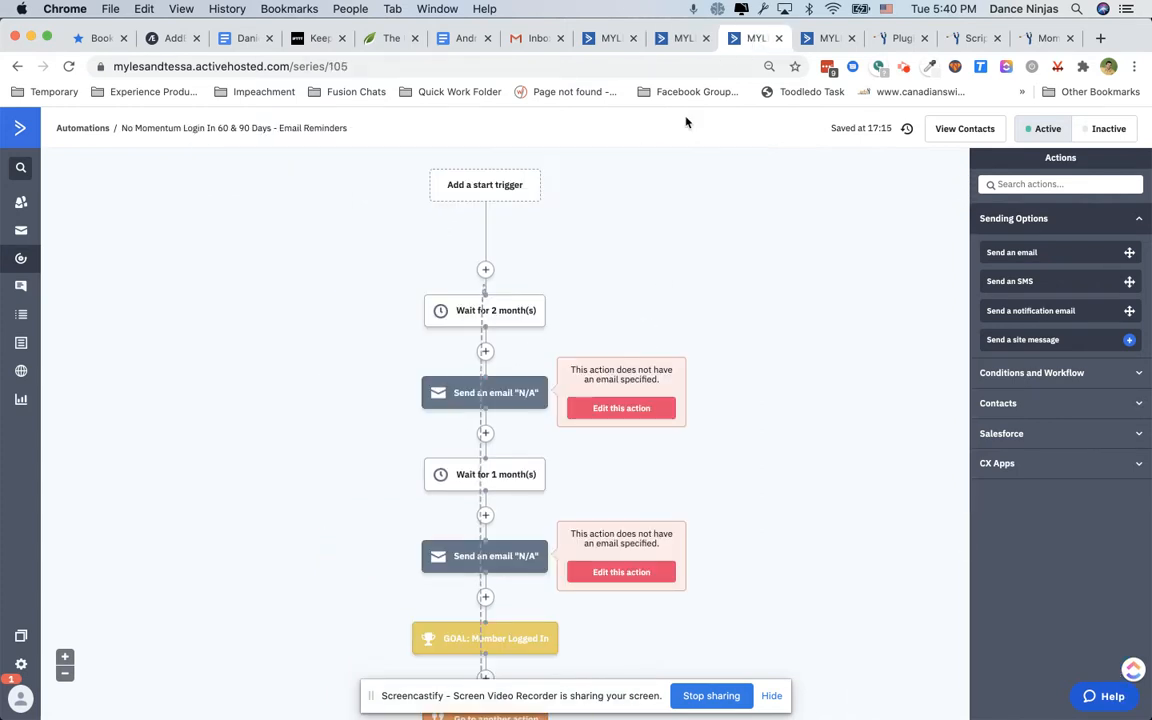
pyautogui.click(662, 40)
pyautogui.scroll(2, 465, 216)
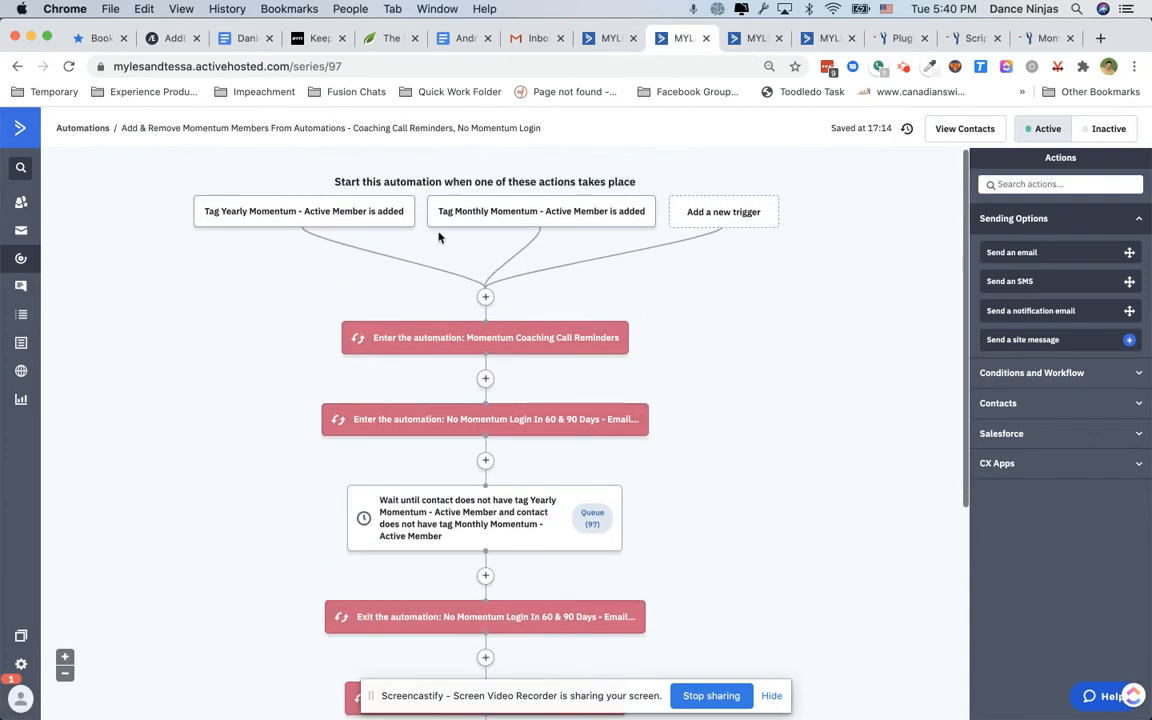
pyautogui.scroll(-3, 442, 416)
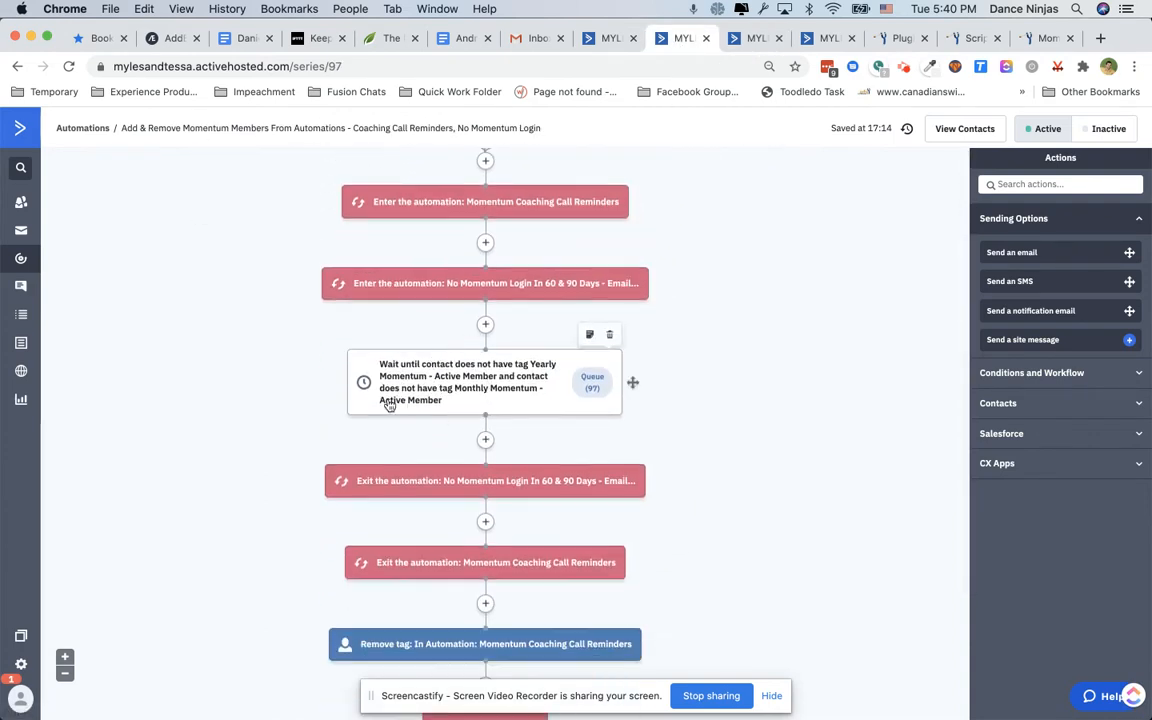
pyautogui.scroll(-2, 434, 427)
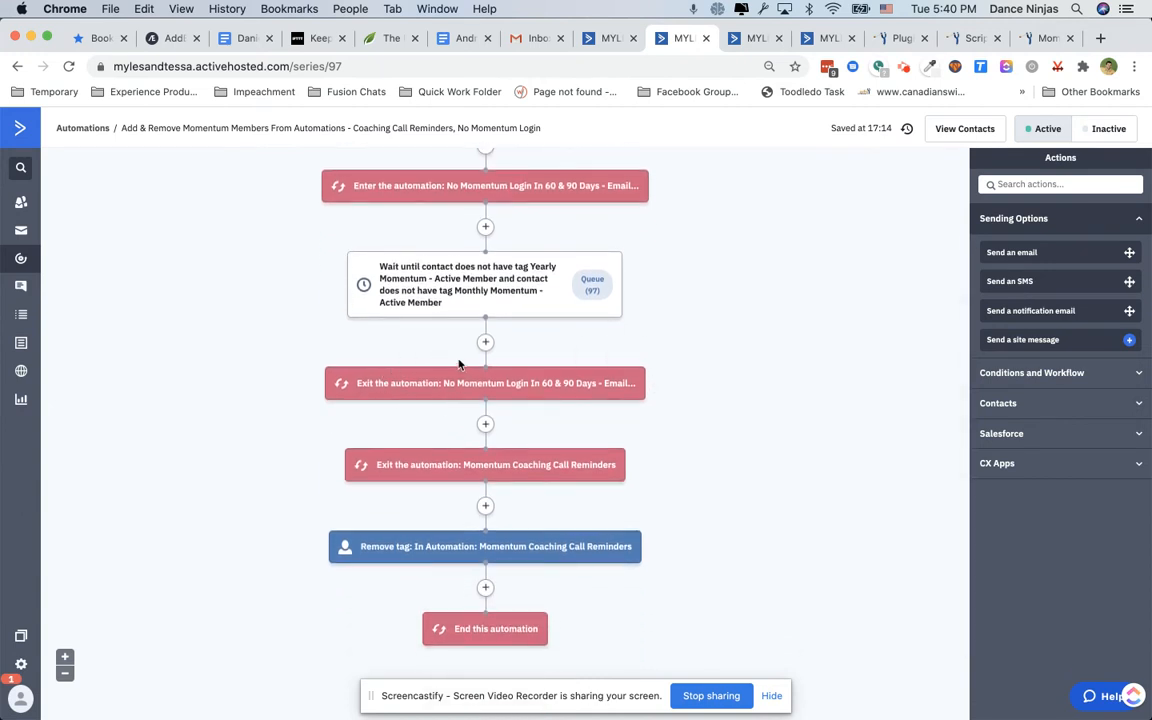
# - Compare the No Momentum Login In 60 & 90 Days reminders with the Add & Remove Momentum Members automation that enrols contacts in them
pyautogui.click(744, 41)
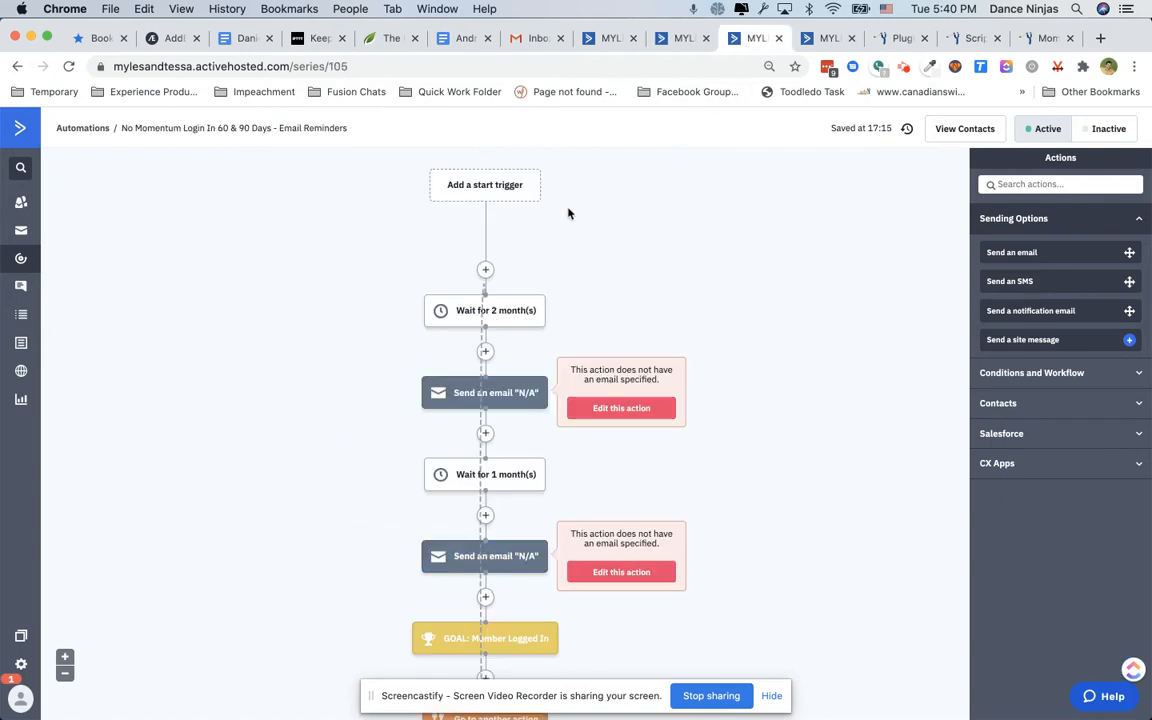
pyautogui.click(684, 38)
pyautogui.scroll(5, 770, 318)
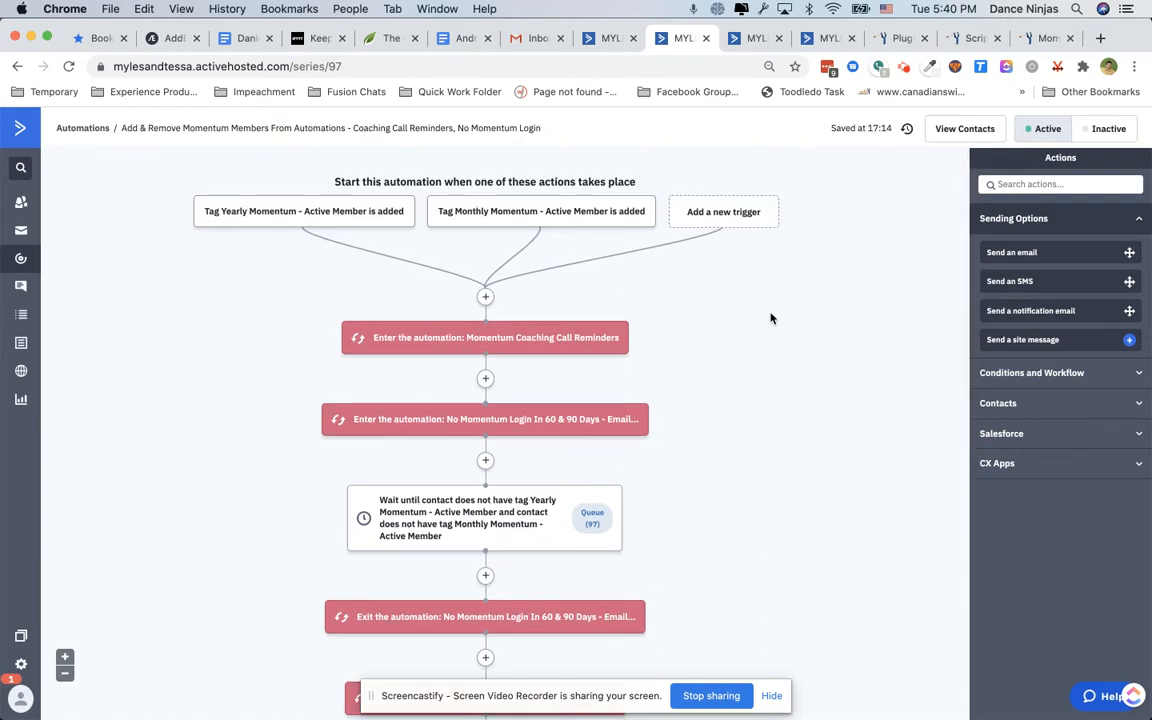
pyautogui.click(752, 40)
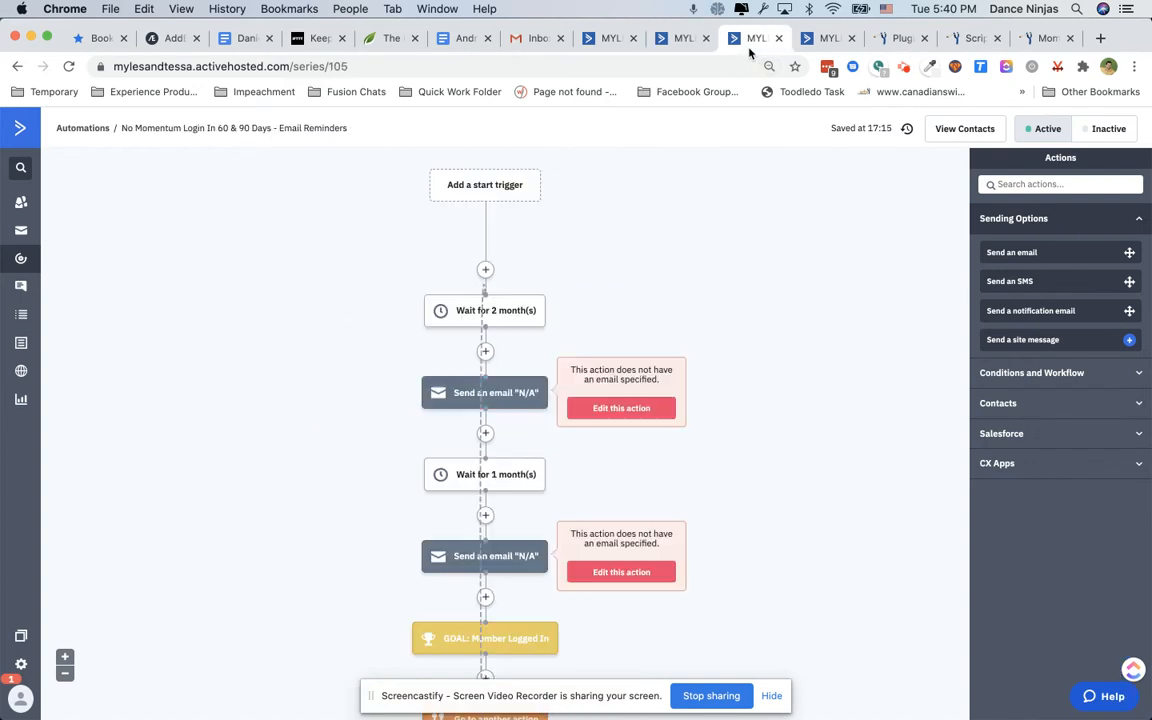
pyautogui.click(688, 42)
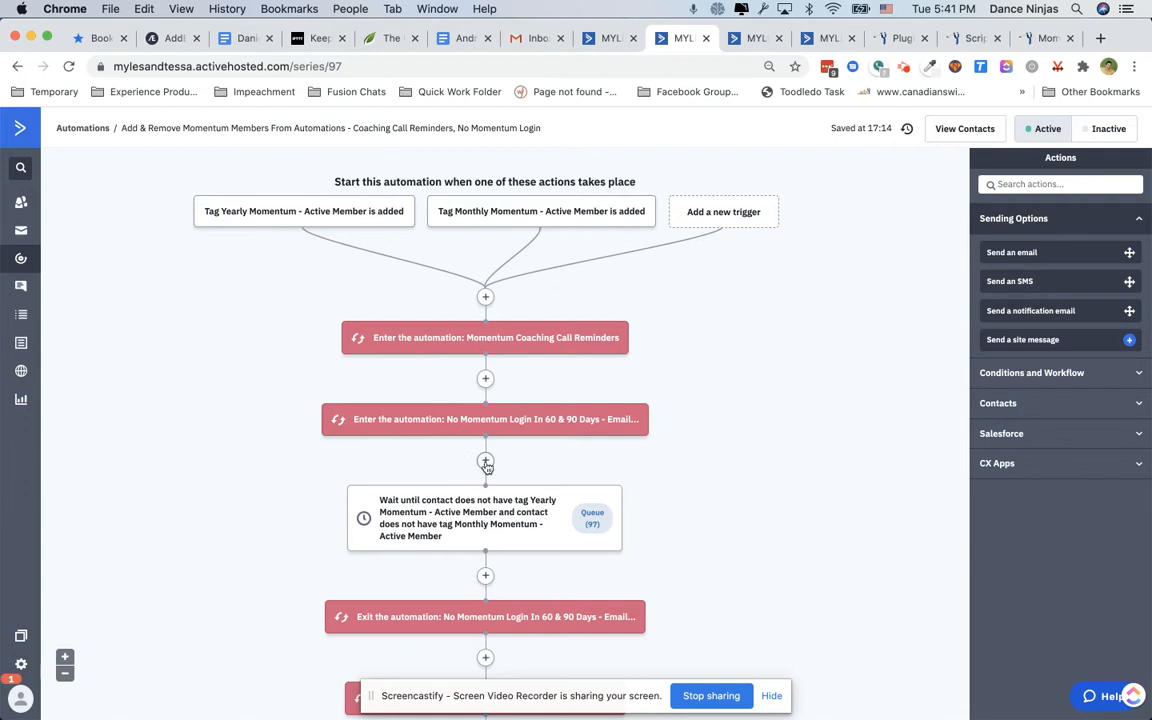
# - Review the wait and exit actions of the Add & Remove Momentum Members automation and the sequence of the No Momentum Login In 60 & 90 Days automation
pyautogui.scroll(-2, 450, 436)
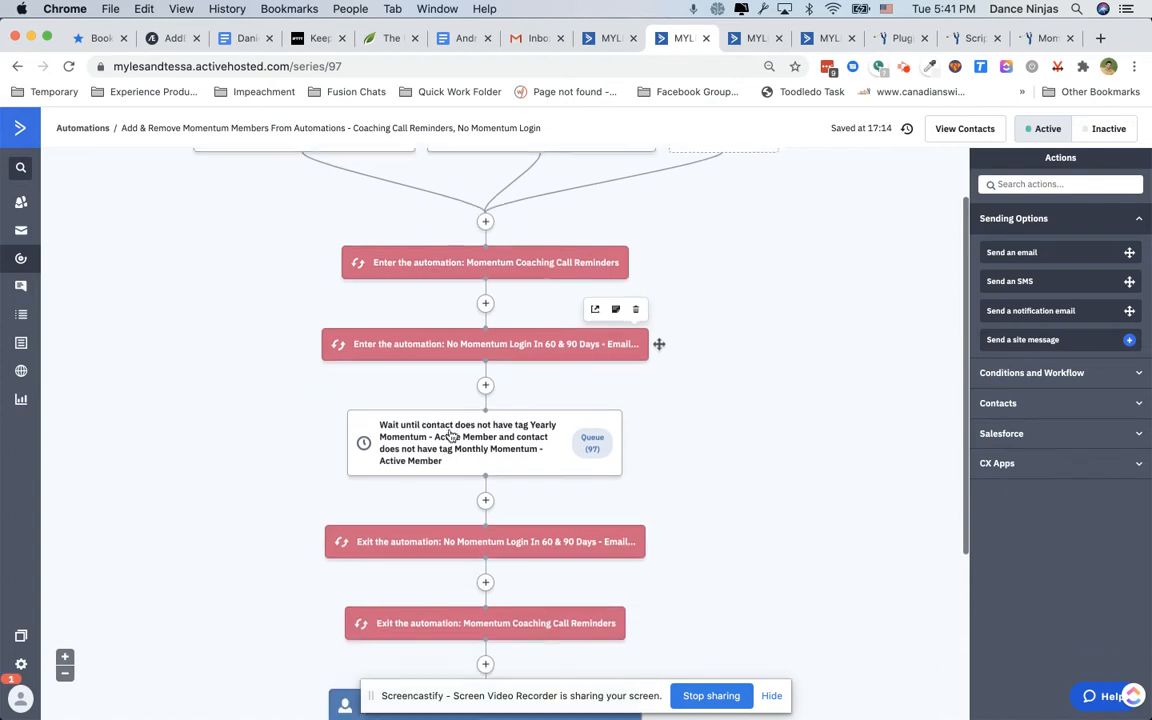
pyautogui.scroll(-1, 450, 436)
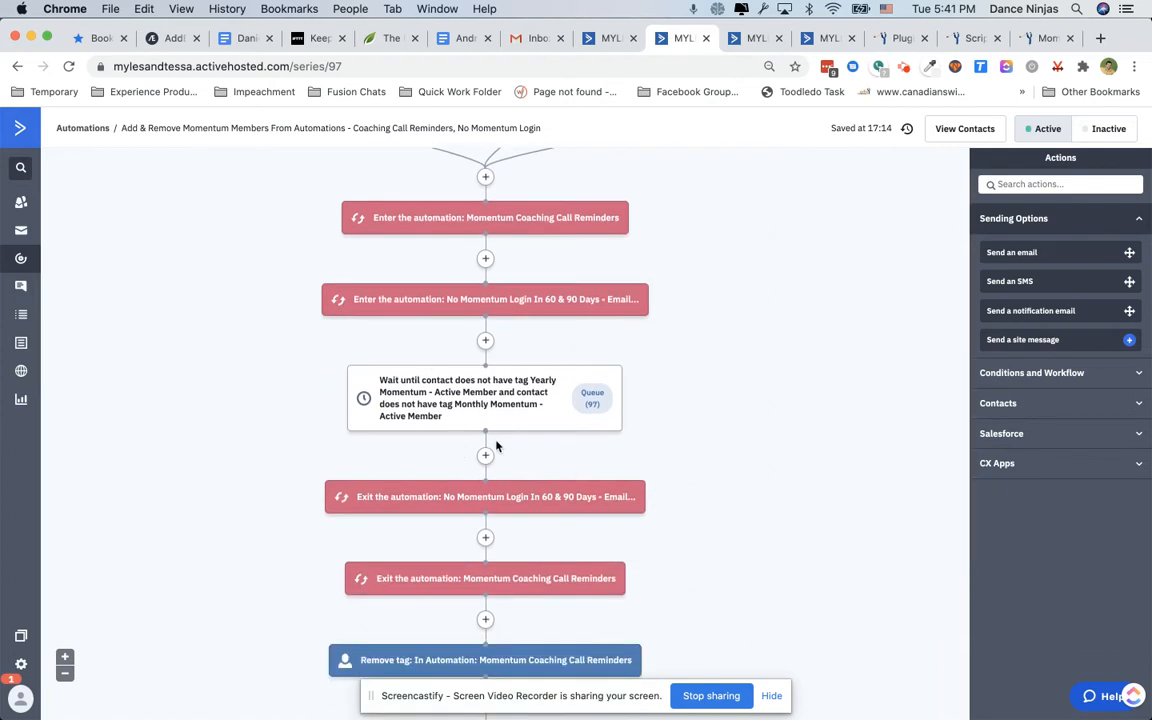
pyautogui.scroll(3, 658, 456)
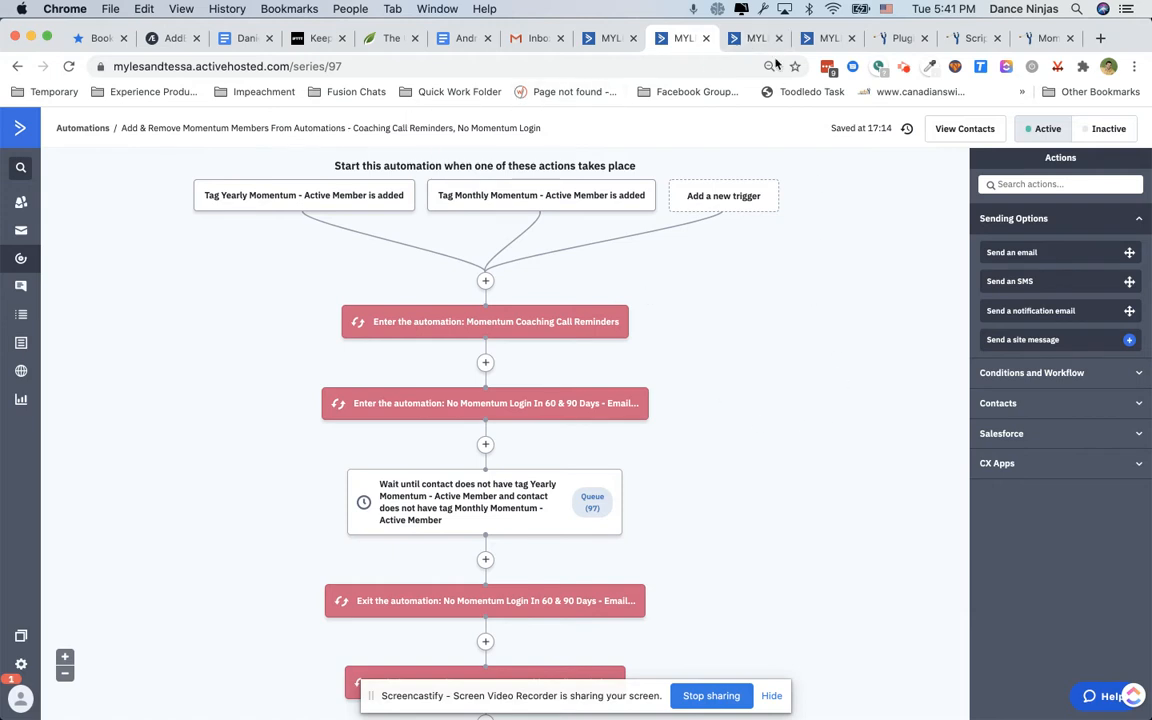
pyautogui.click(745, 38)
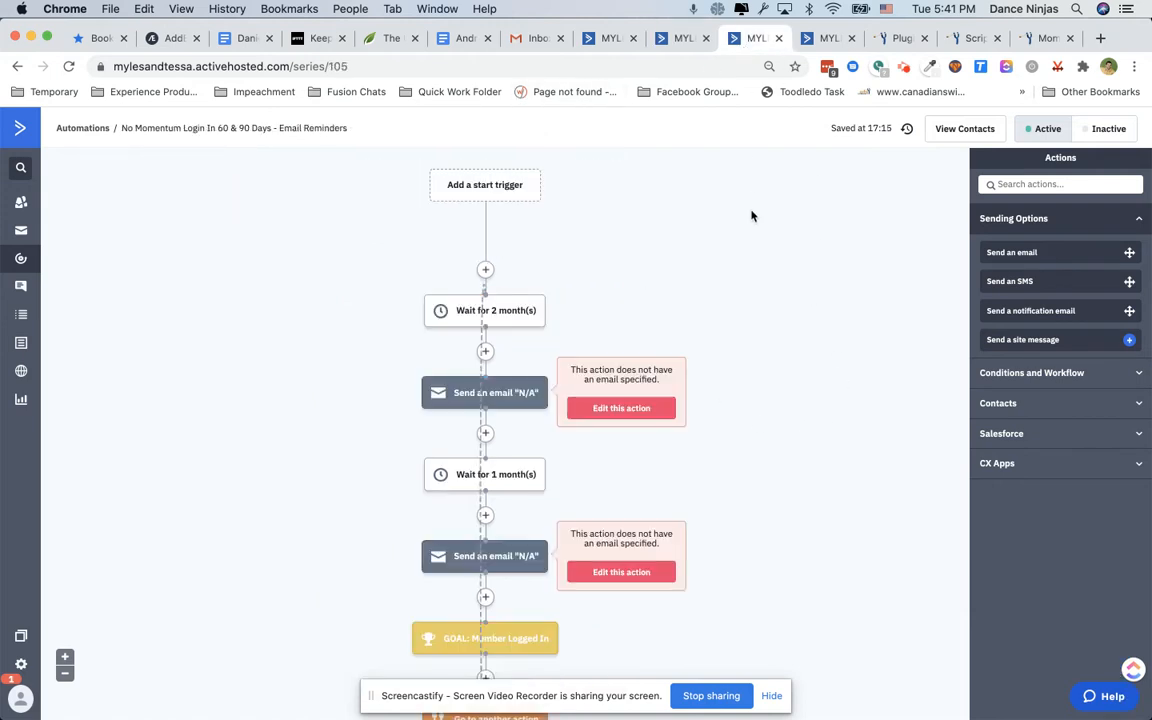
pyautogui.scroll(-2, 752, 216)
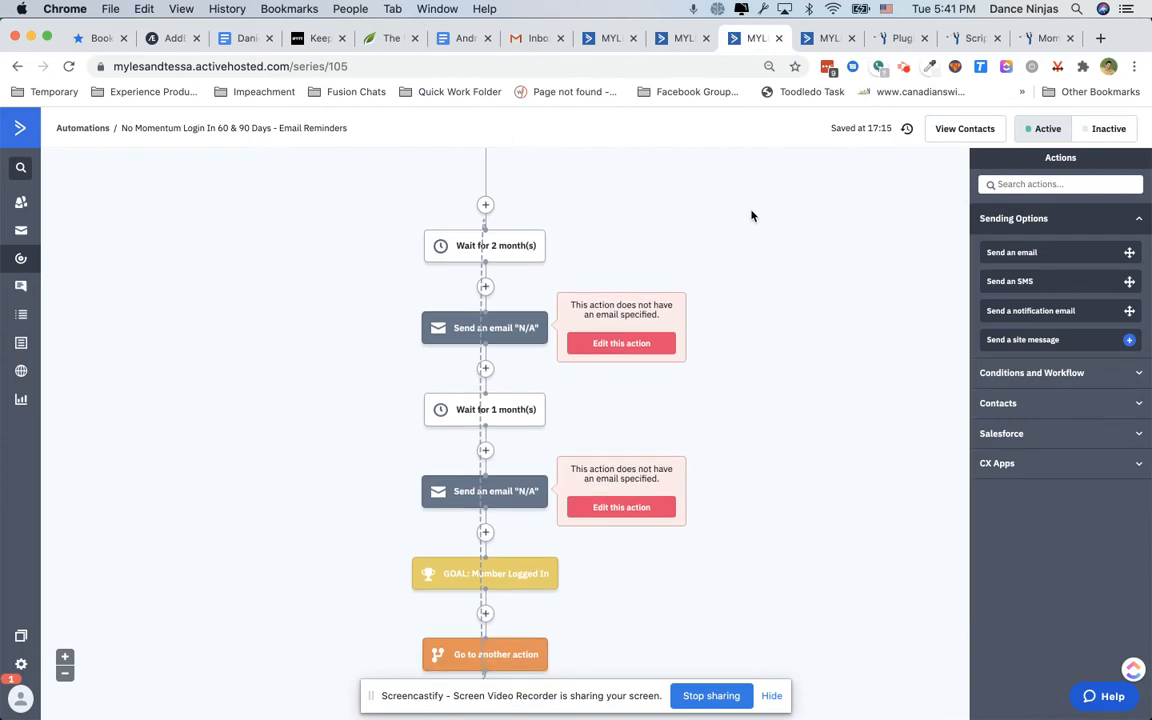
pyautogui.scroll(-1, 752, 216)
pyautogui.scroll(3, 752, 216)
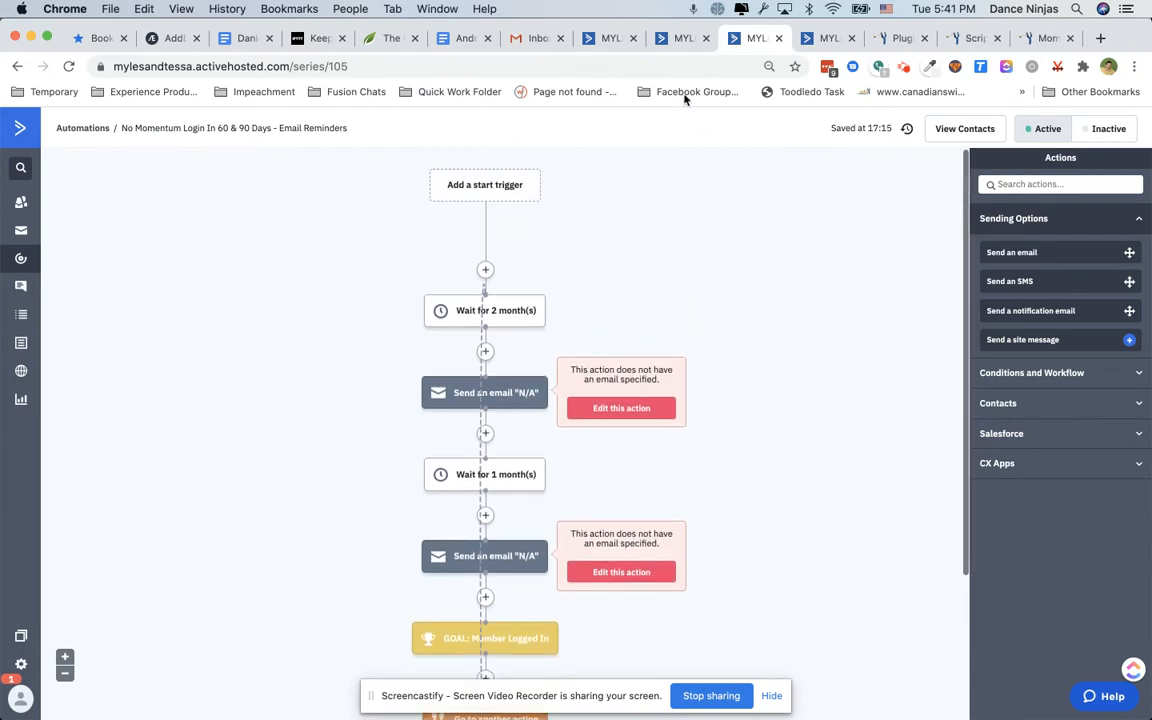
# - Check the field update in the Last Momentum Login Date automation and the Last Momentum Login Date field in the open contact's record
pyautogui.click(663, 40)
pyautogui.click(597, 42)
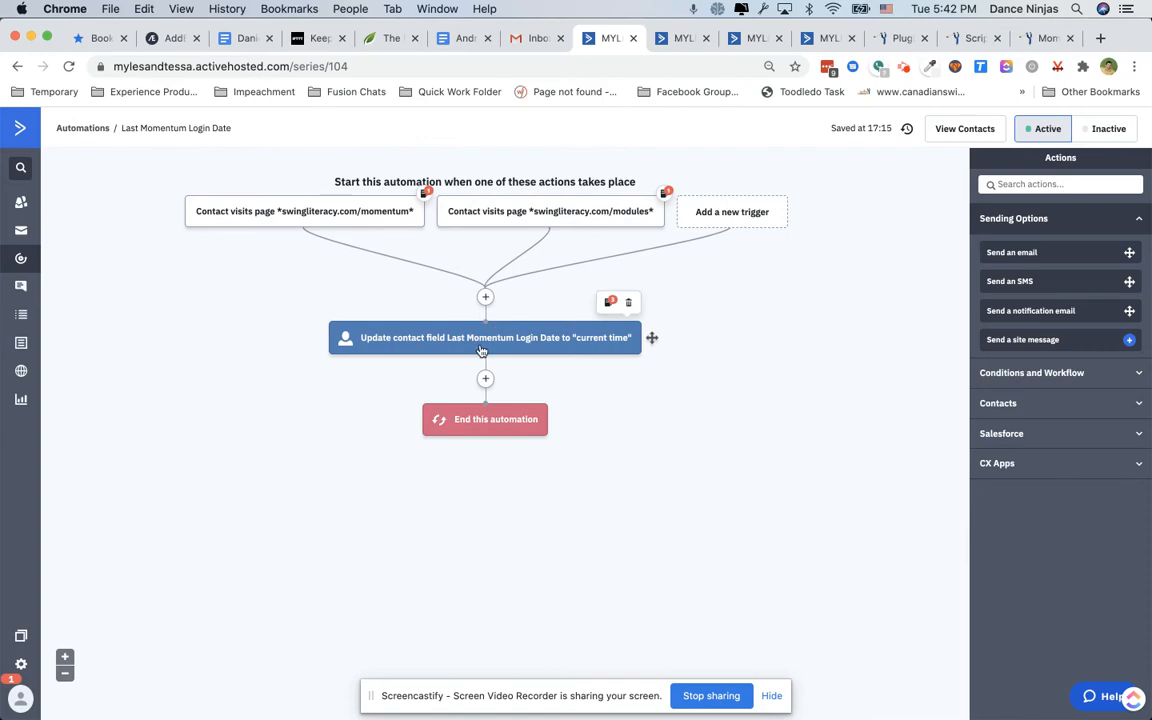
pyautogui.click(826, 38)
pyautogui.scroll(9, 193, 381)
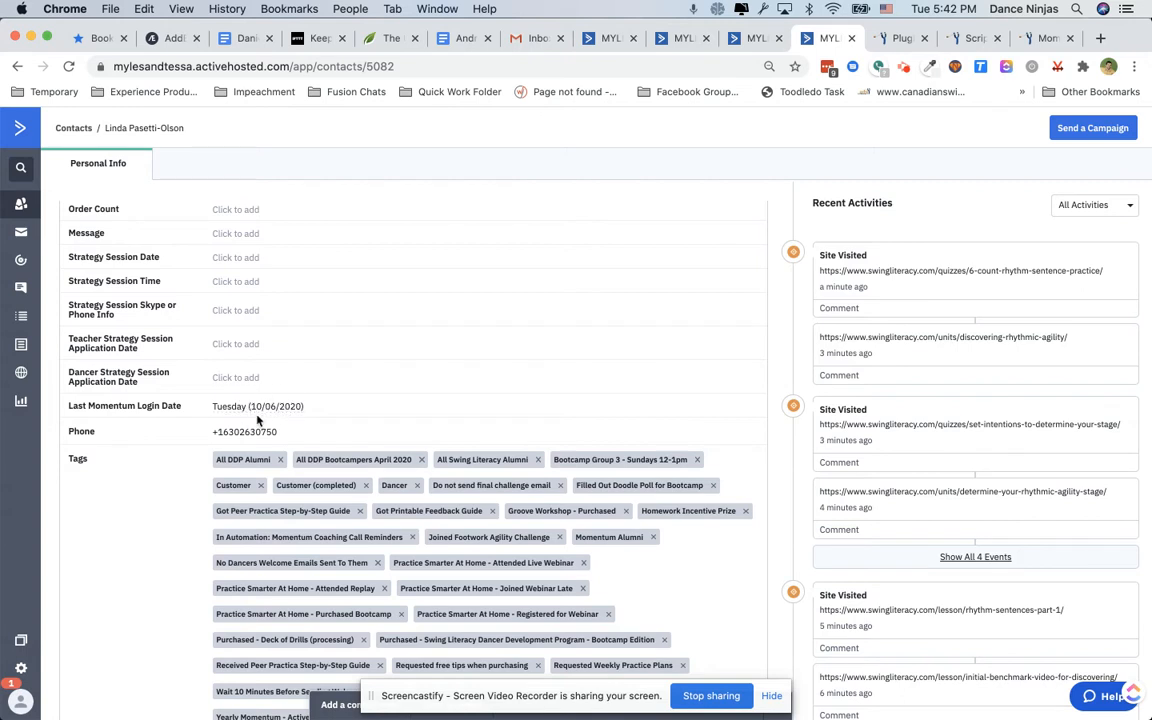
pyautogui.click(958, 7)
pyautogui.click(958, 6)
# - Examine the waits, reminder emails and closing actions of the No Momentum Login In 60 & 90 Days automation
pyautogui.click(750, 38)
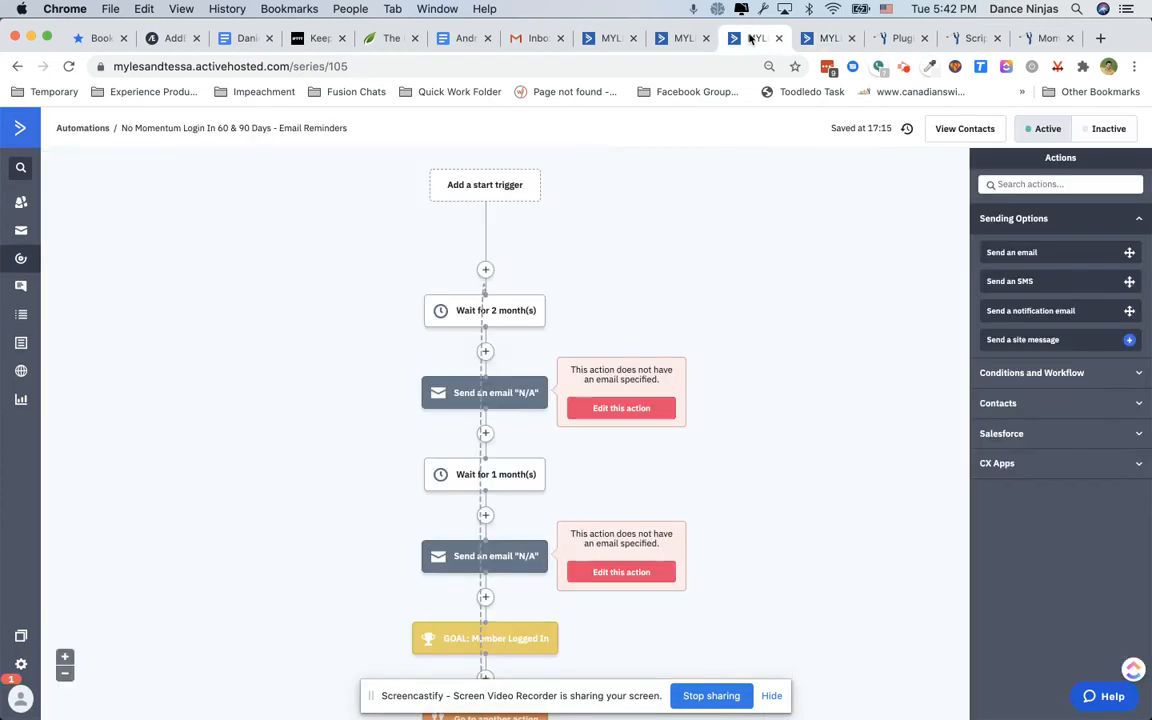
pyautogui.scroll(-2, 650, 195)
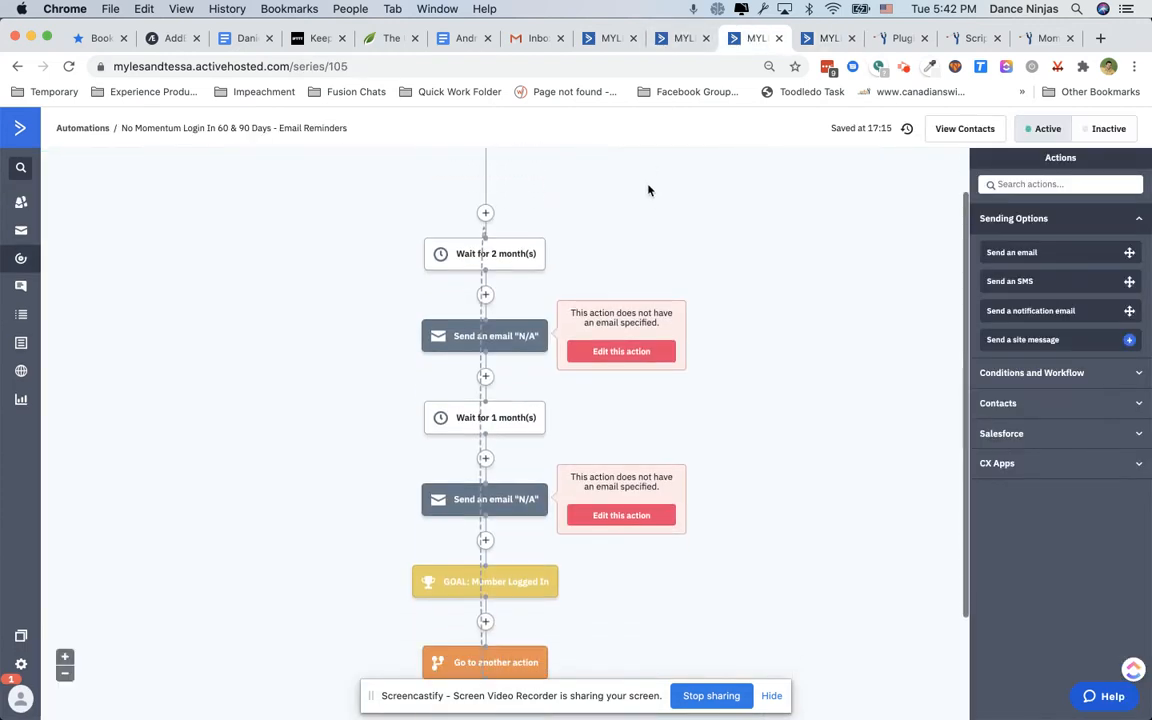
pyautogui.scroll(2, 648, 190)
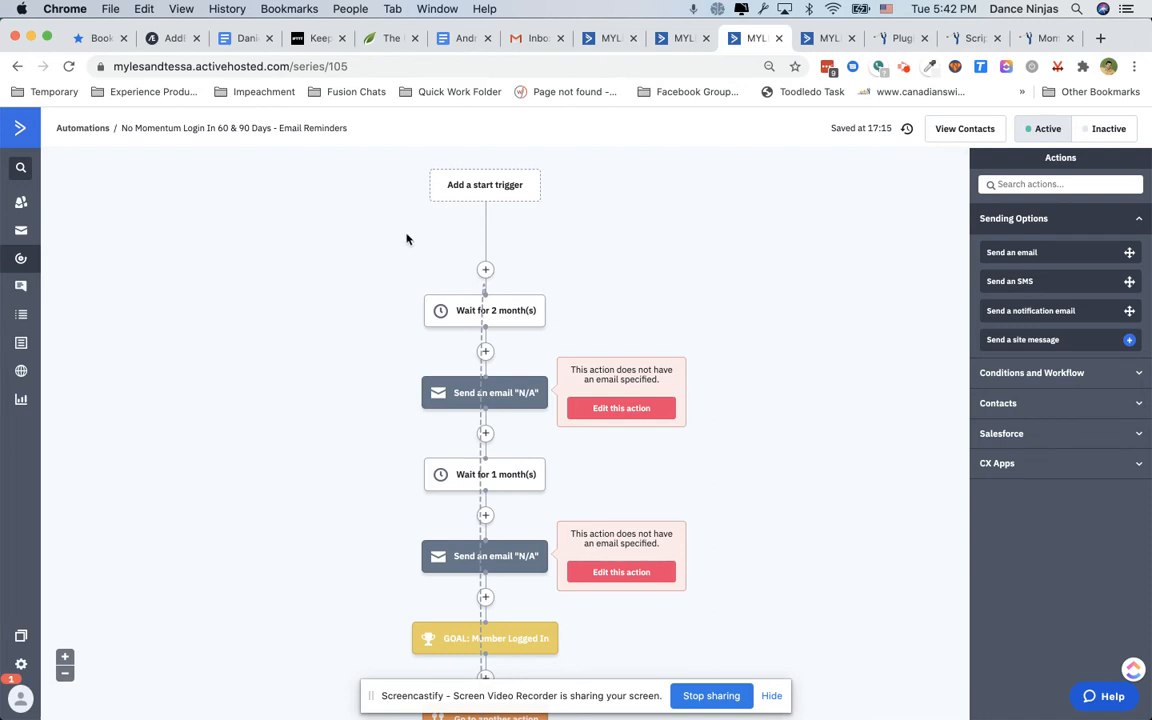
pyautogui.scroll(-3, 406, 239)
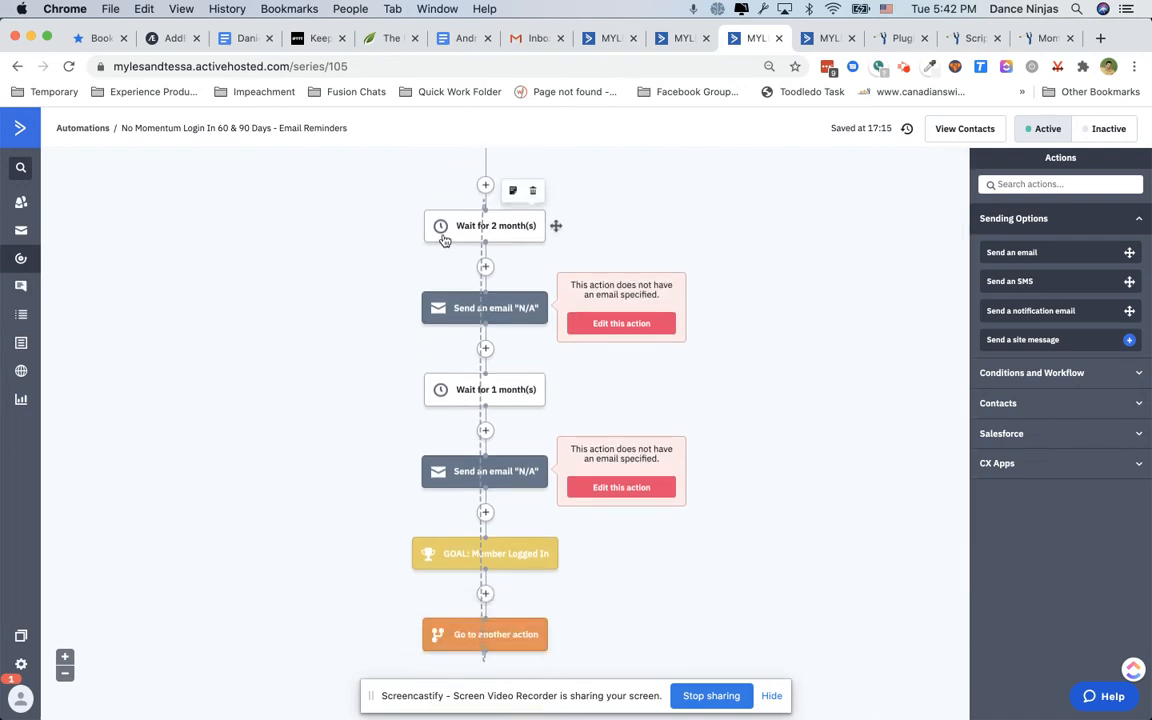
pyautogui.scroll(-3, 442, 306)
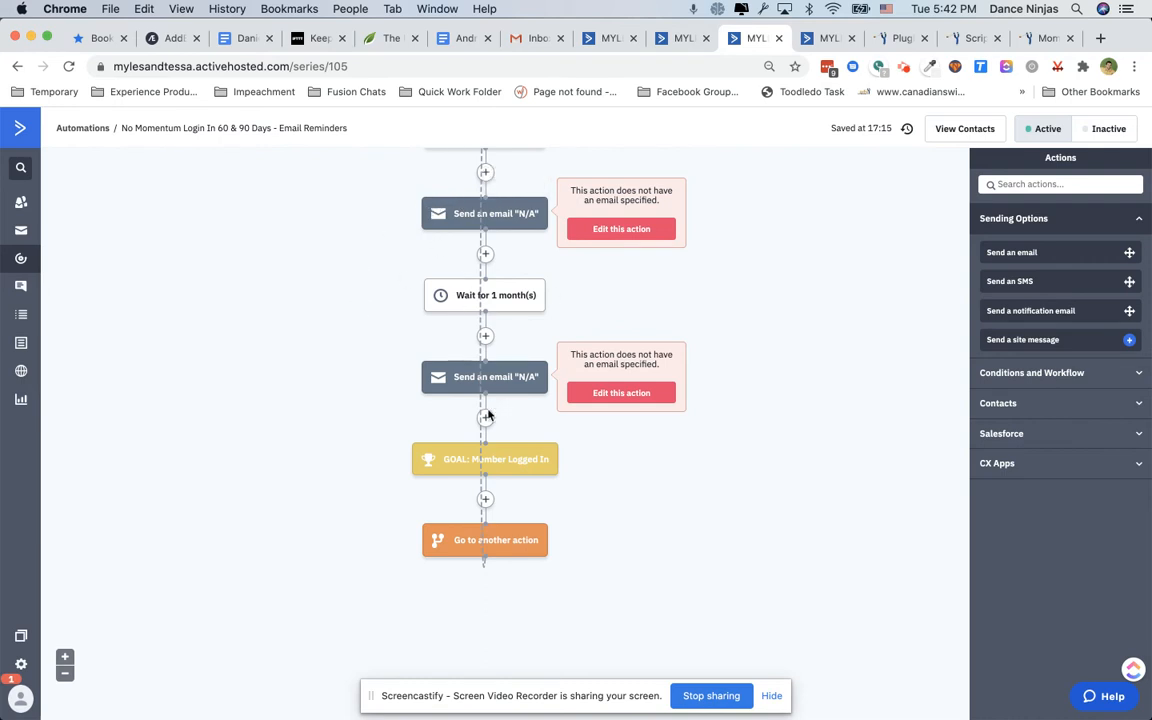
pyautogui.scroll(-1, 391, 435)
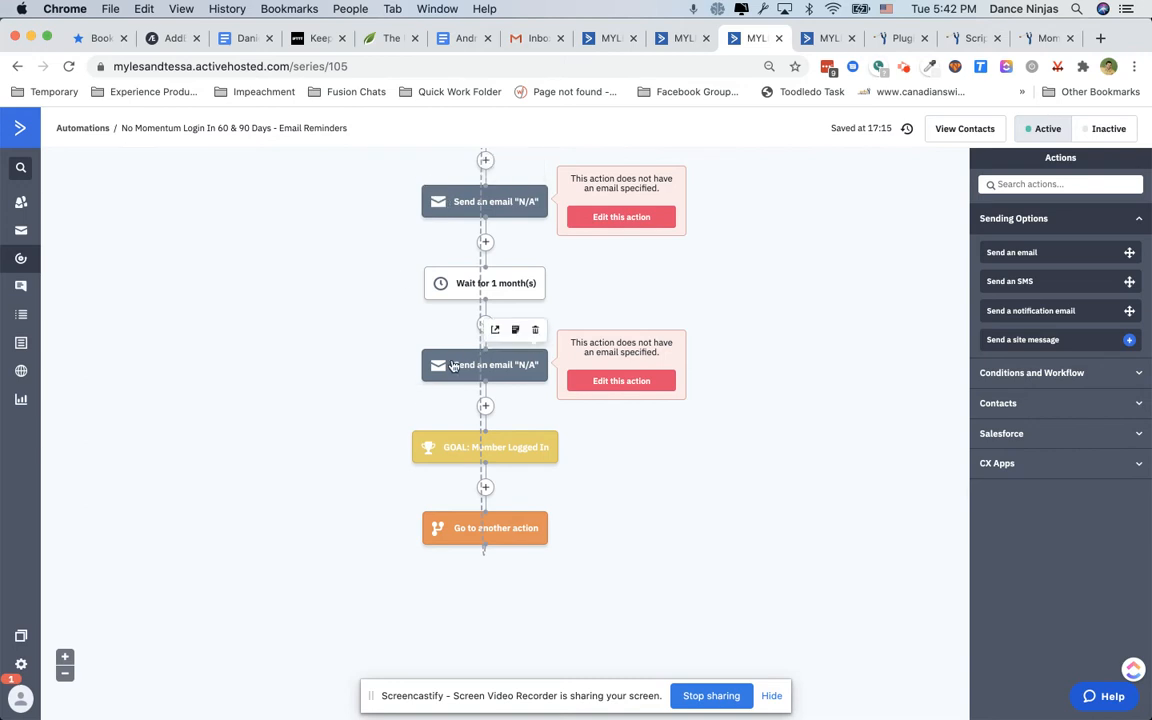
pyautogui.moveTo(425, 176)
pyautogui.scroll(4, 636, 275)
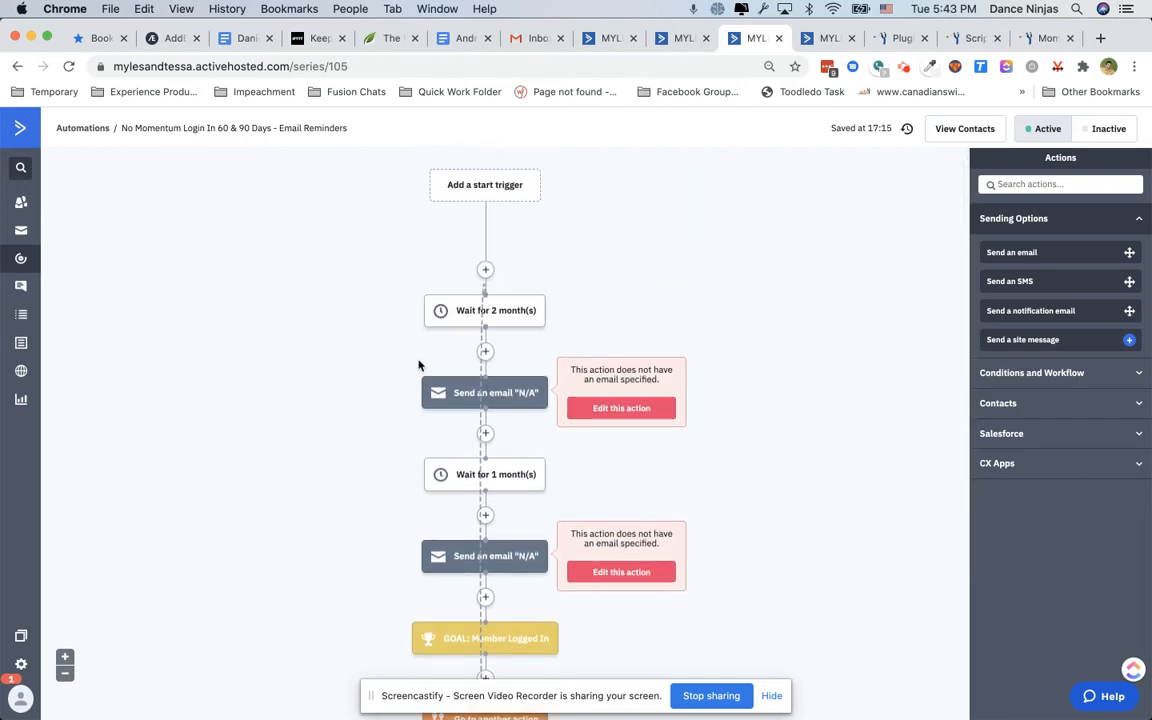
pyautogui.scroll(-4, 420, 364)
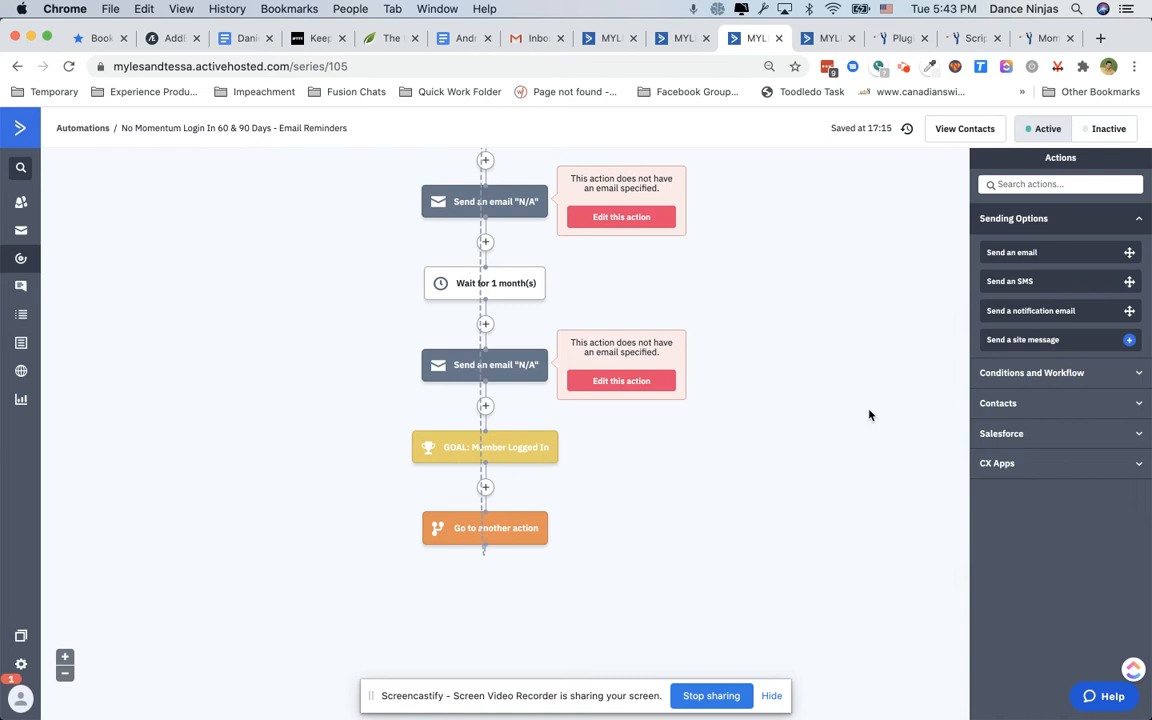
pyautogui.scroll(1, 869, 413)
# - Inspect the Member Logged In goal's conditions without changing them, and trace the final Go to another action back to the two-month wait
pyautogui.moveTo(510, 478)
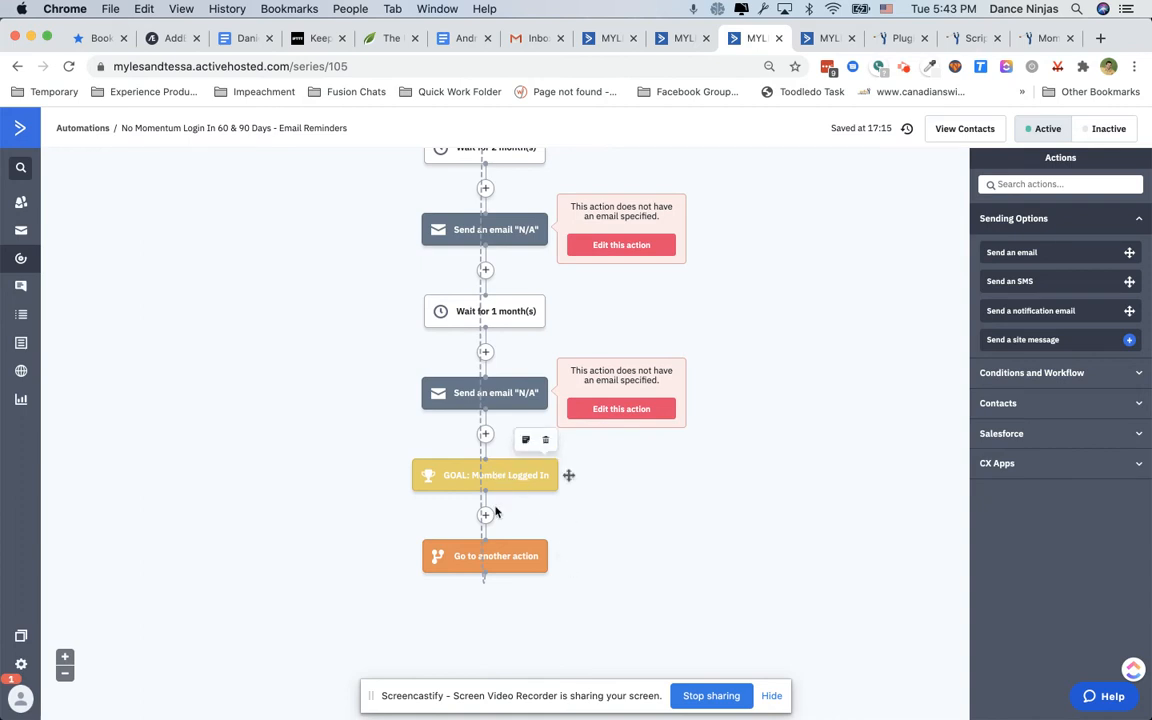
pyautogui.click(470, 475)
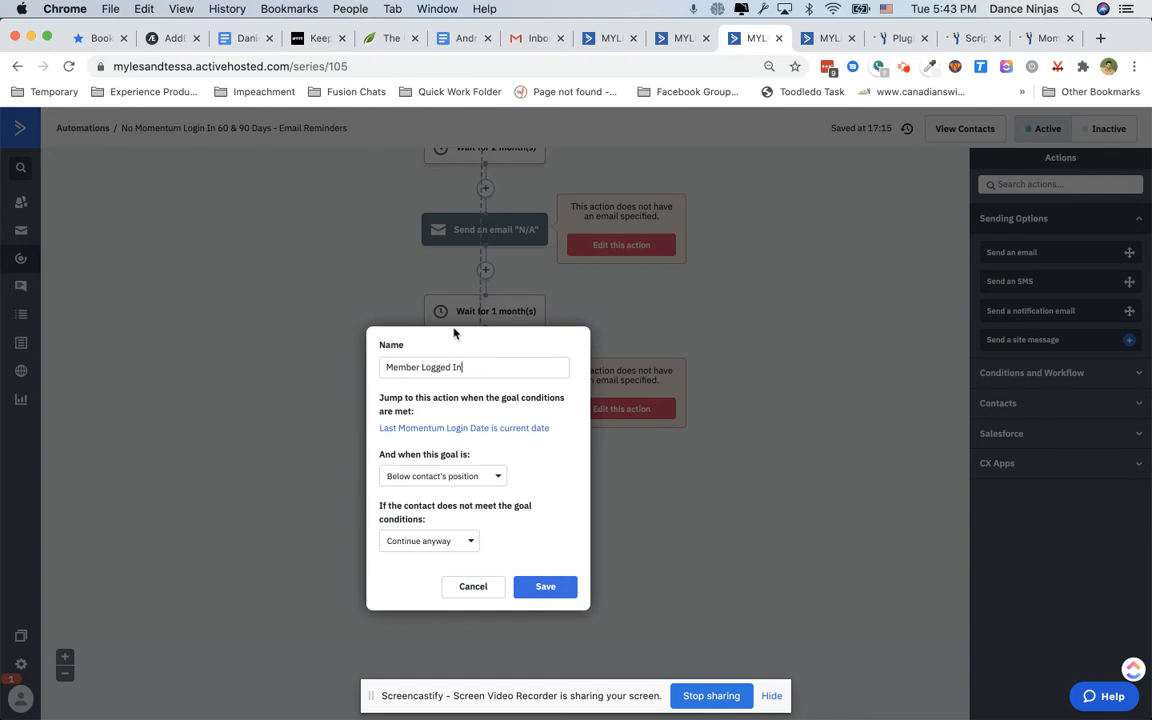
pyautogui.click(475, 592)
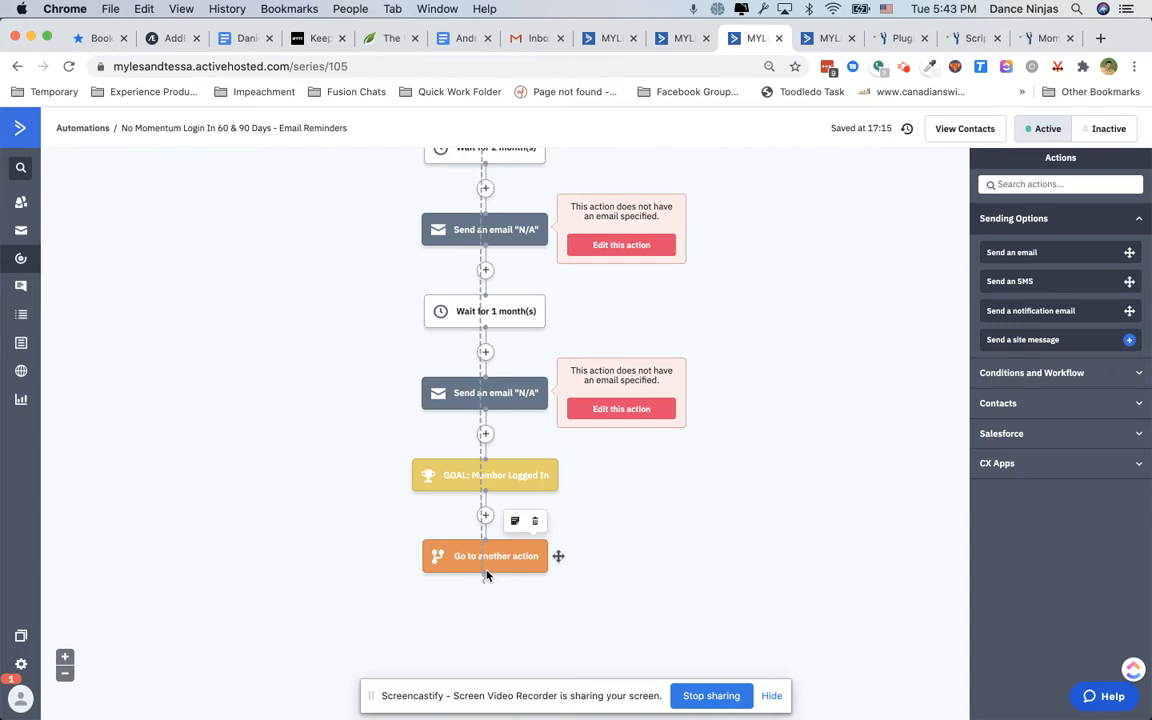
pyautogui.scroll(3, 500, 582)
pyautogui.moveTo(489, 301)
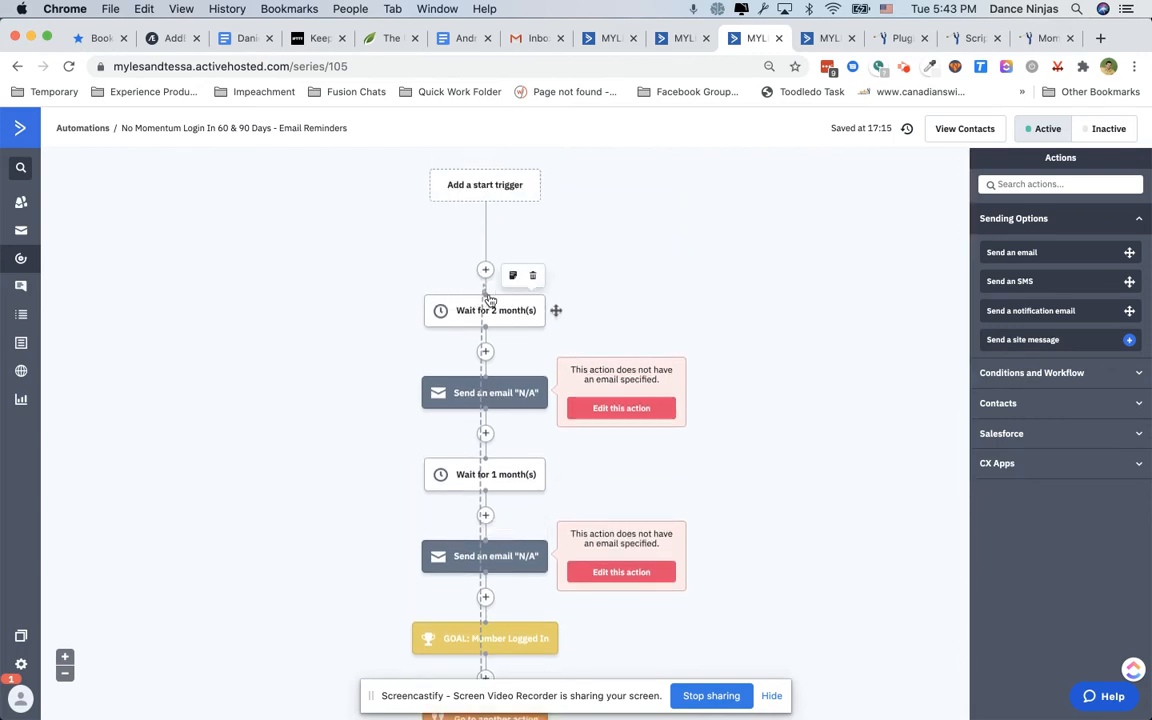
pyautogui.scroll(-4, 704, 280)
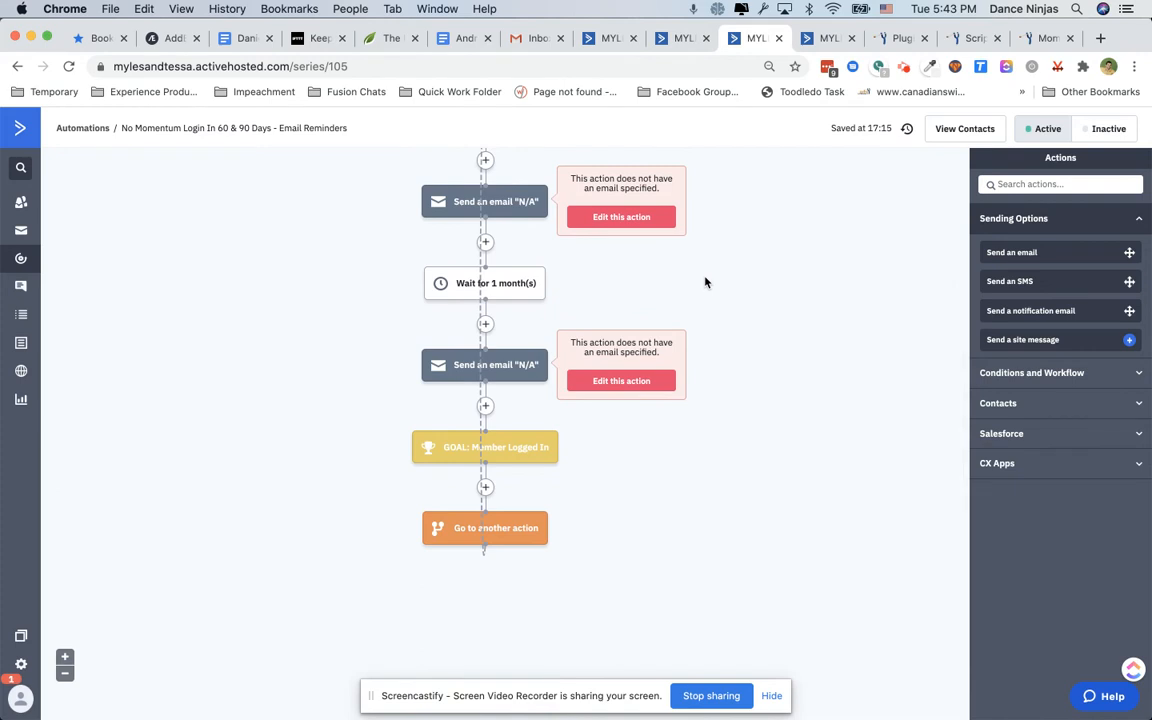
pyautogui.scroll(4, 704, 280)
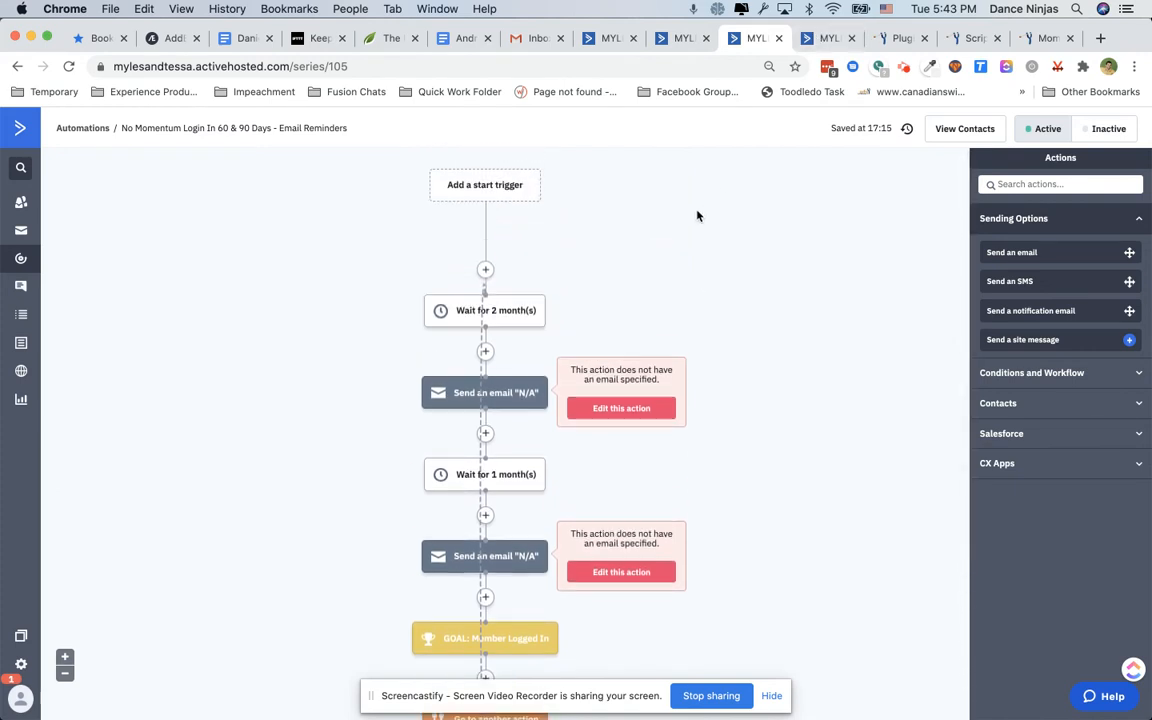
# - Compare the open contact's Last Momentum Login Date with the two-month wait and first email of the no-login reminders
pyautogui.click(828, 37)
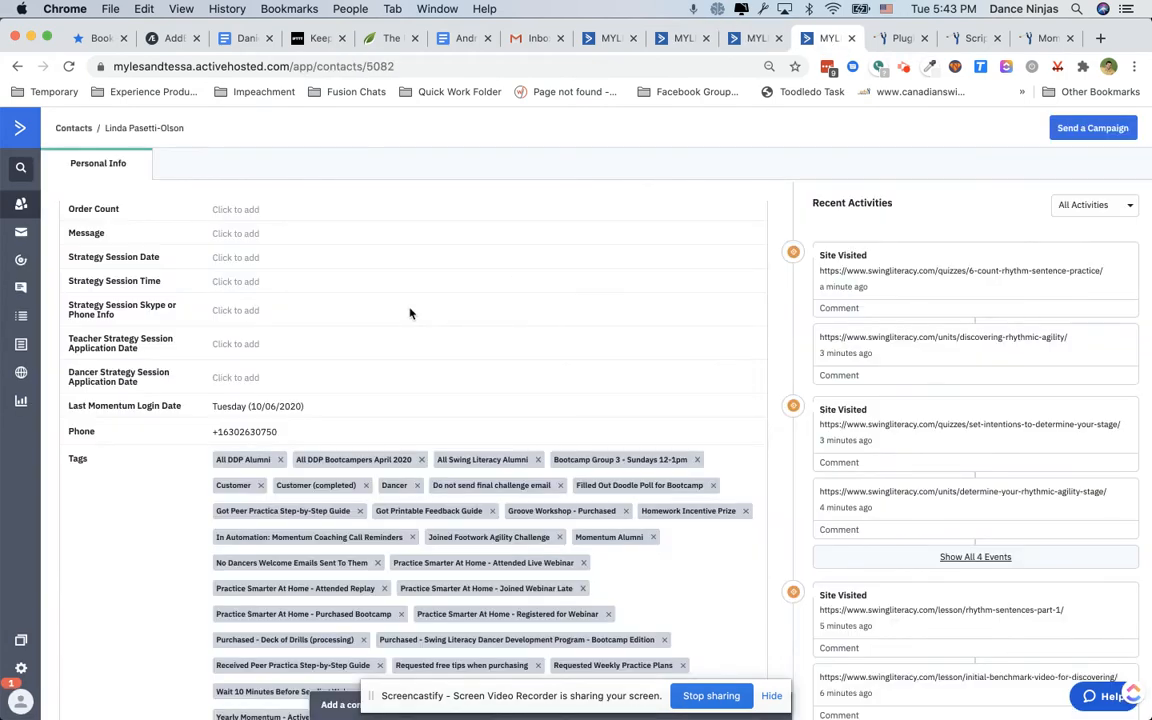
pyautogui.click(748, 38)
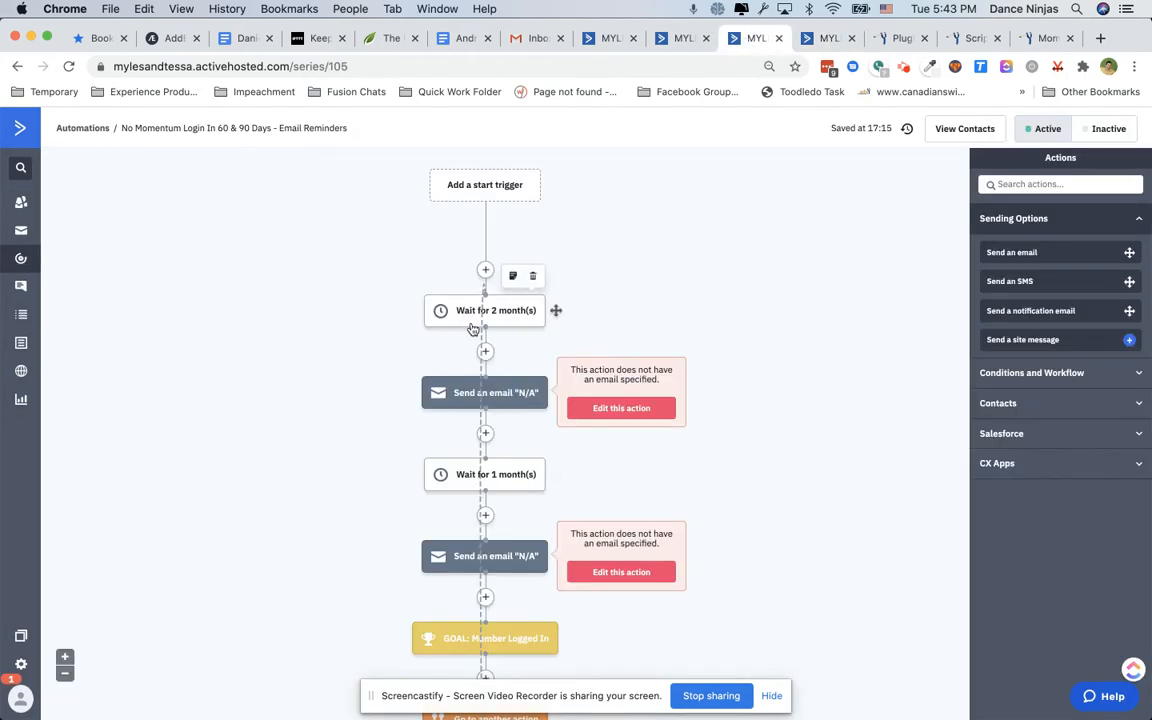
pyautogui.moveTo(490, 393)
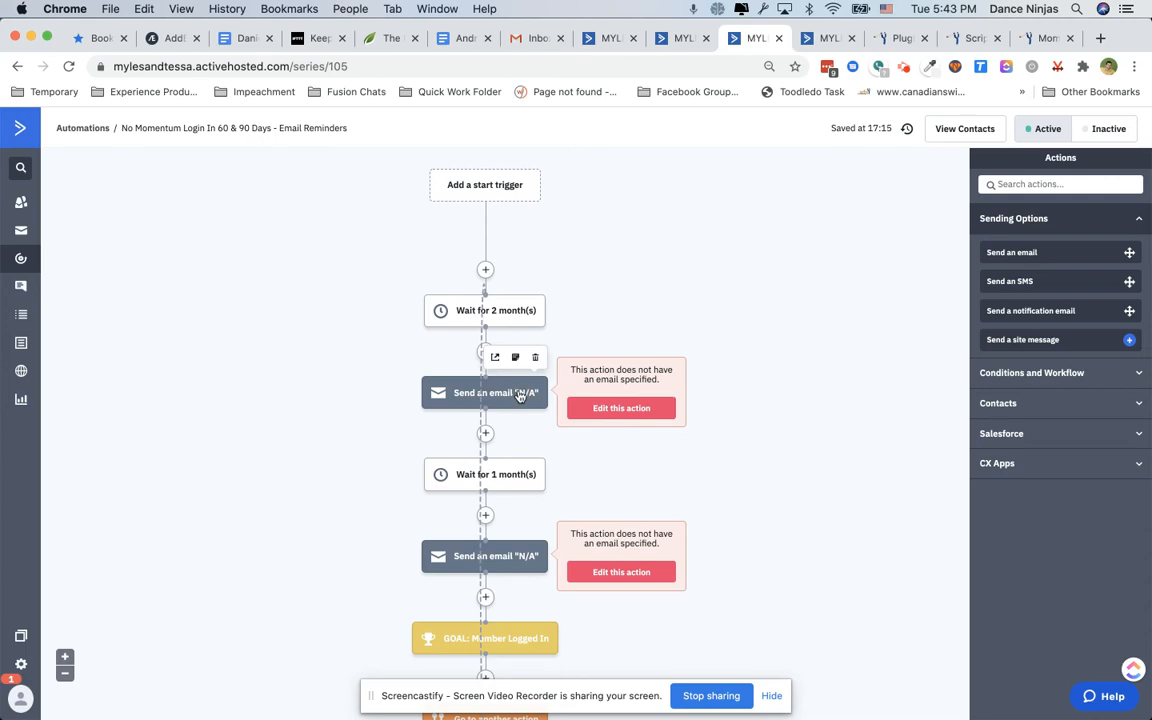
# - Add the open contact to the No Momentum Login In 60 & 90 Days - Email Reminders automation, and return to that automation's workflow
pyautogui.click(823, 38)
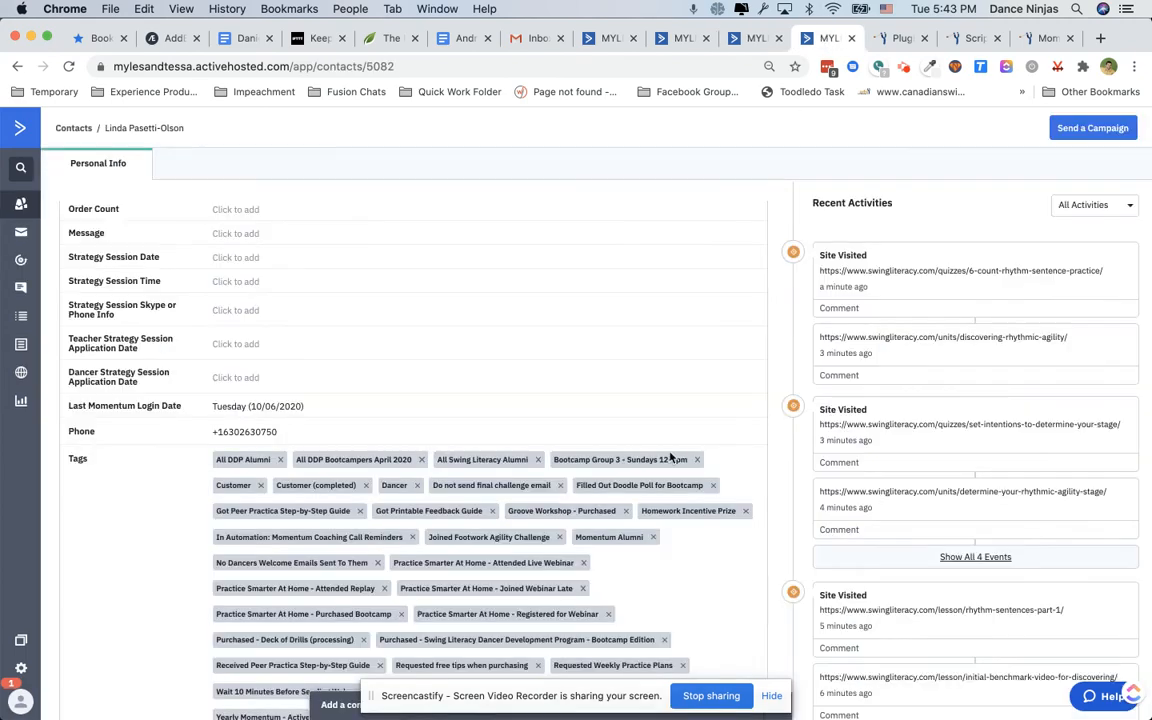
pyautogui.scroll(-8, 672, 457)
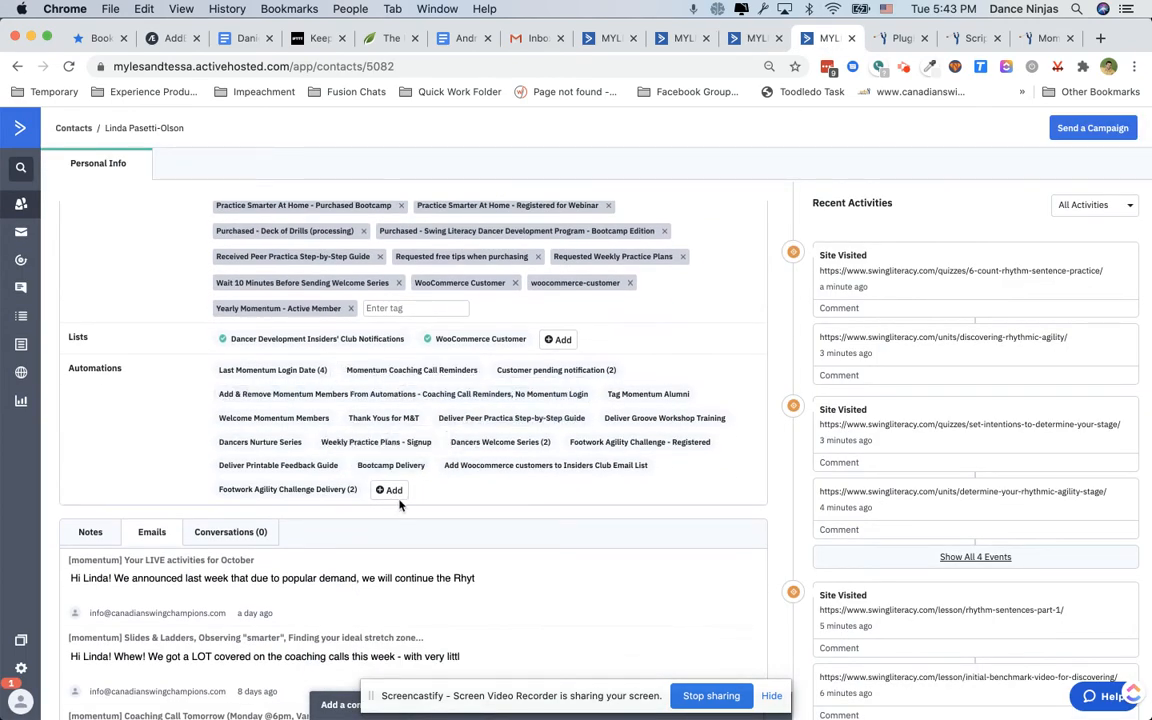
pyautogui.click(389, 490)
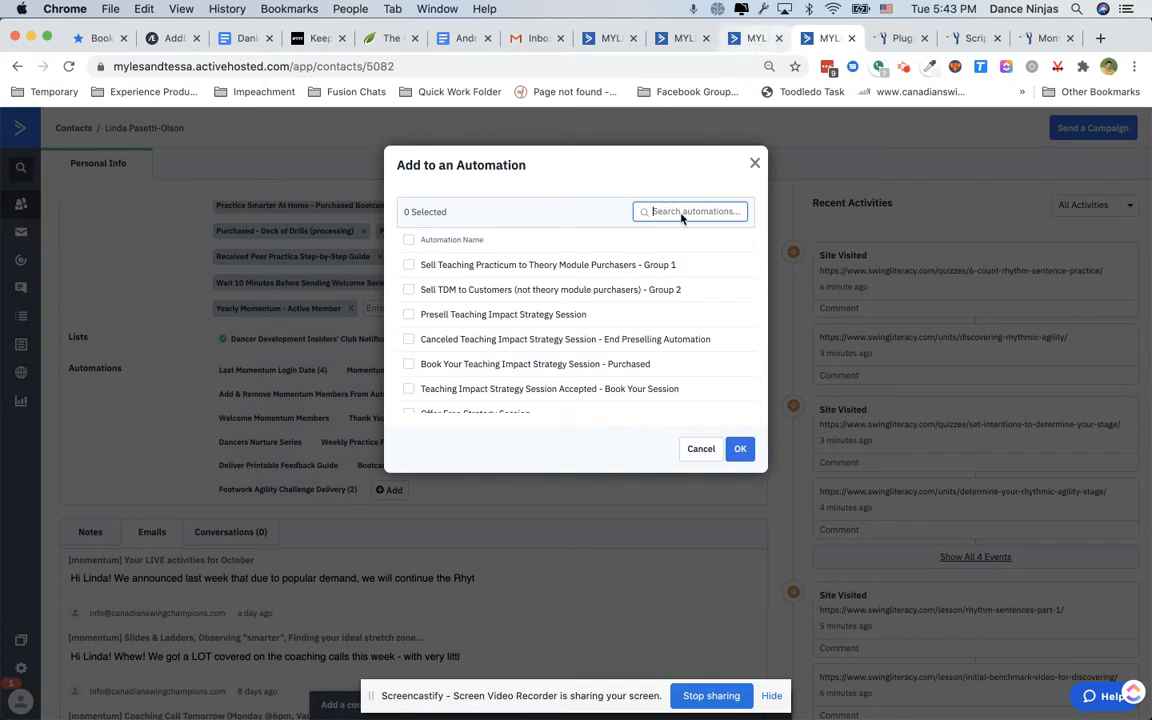
pyautogui.hotkey('ctrl', 'shift', 'Tab')
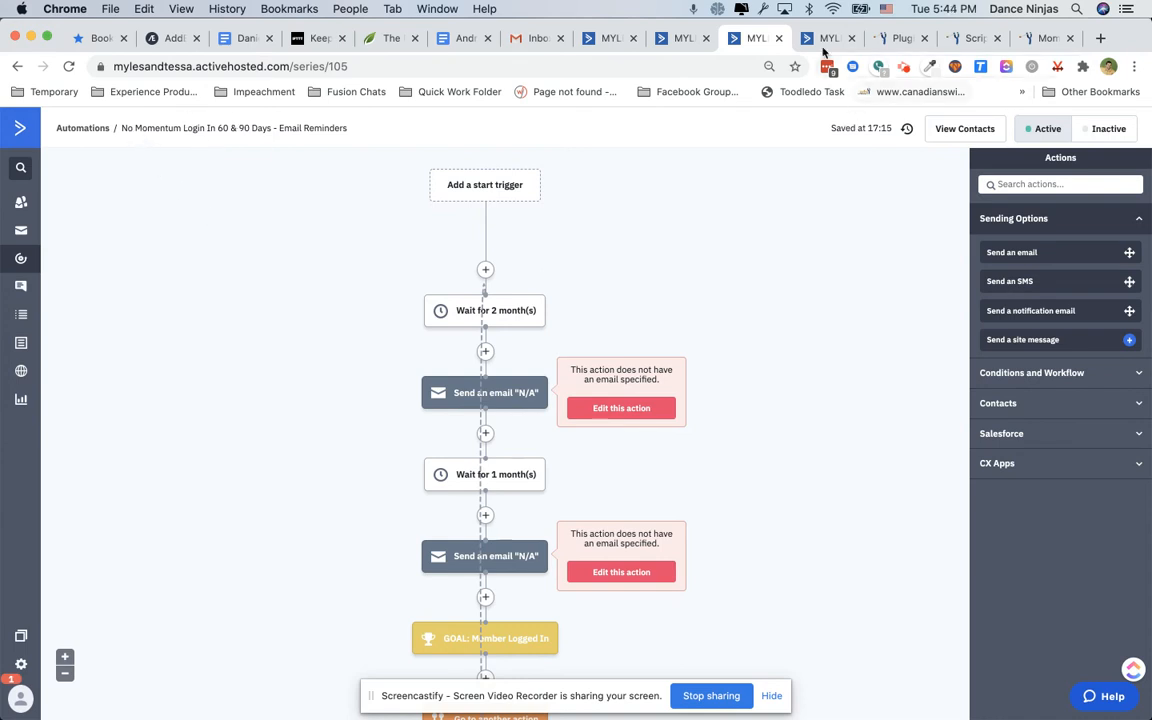
pyautogui.hotkey('ctrl', 'Tab')
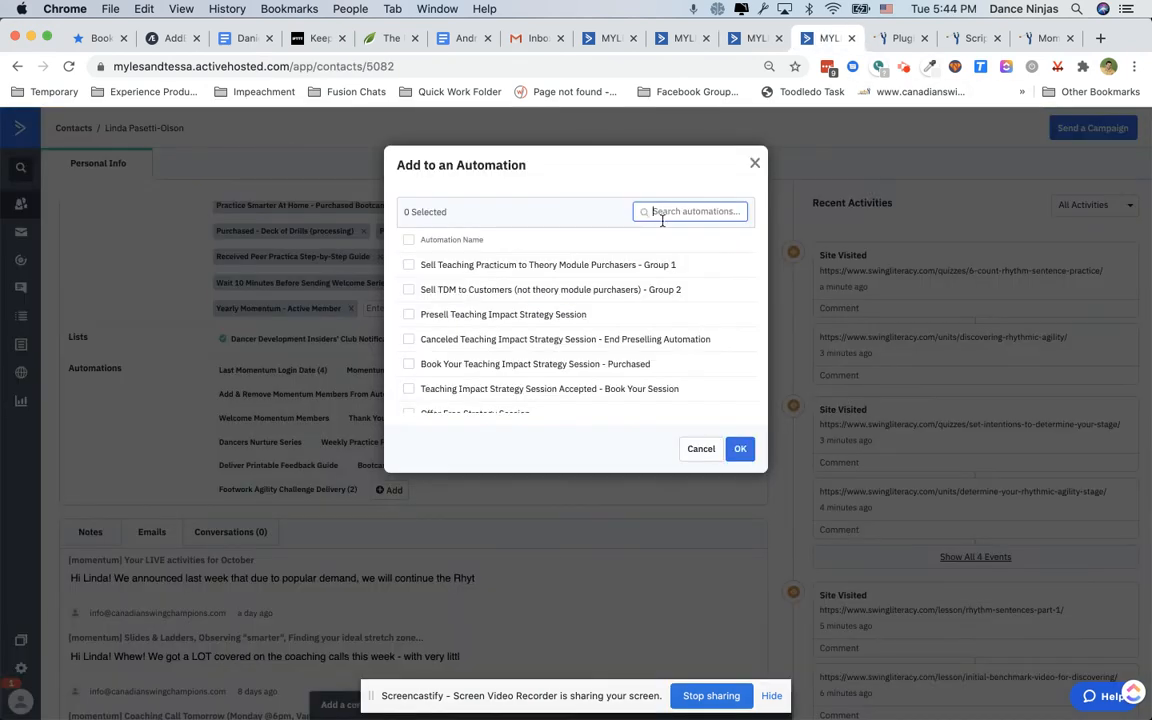
pyautogui.write('no')
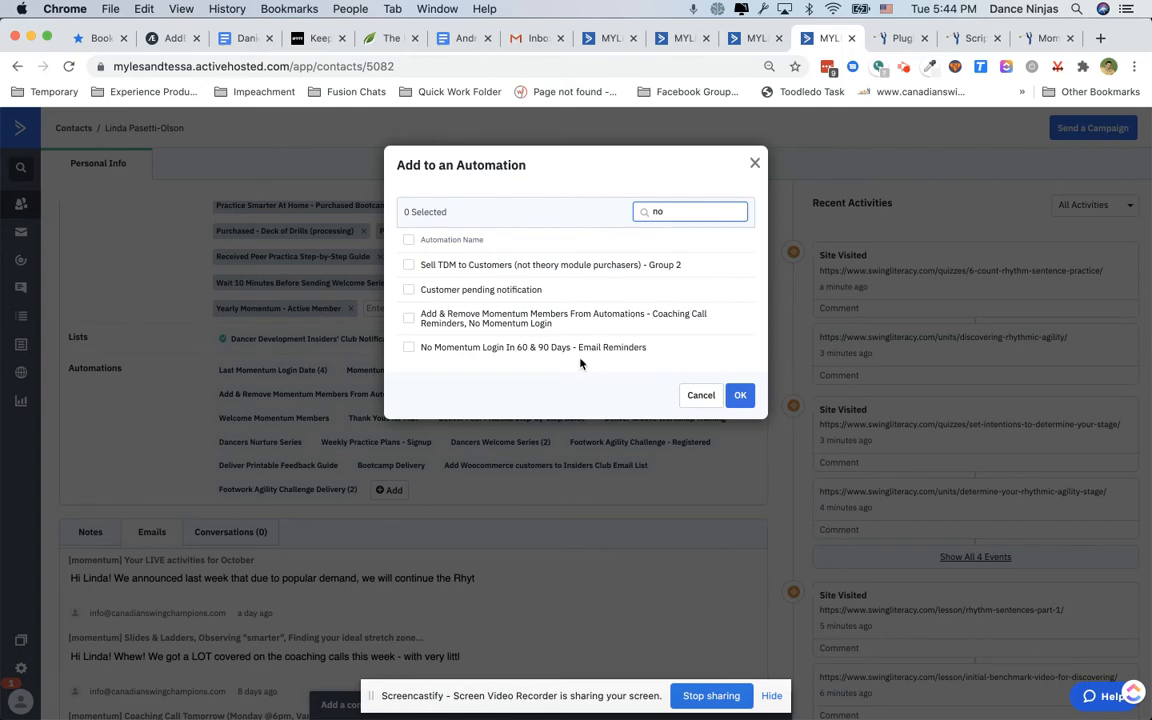
pyautogui.click(567, 350)
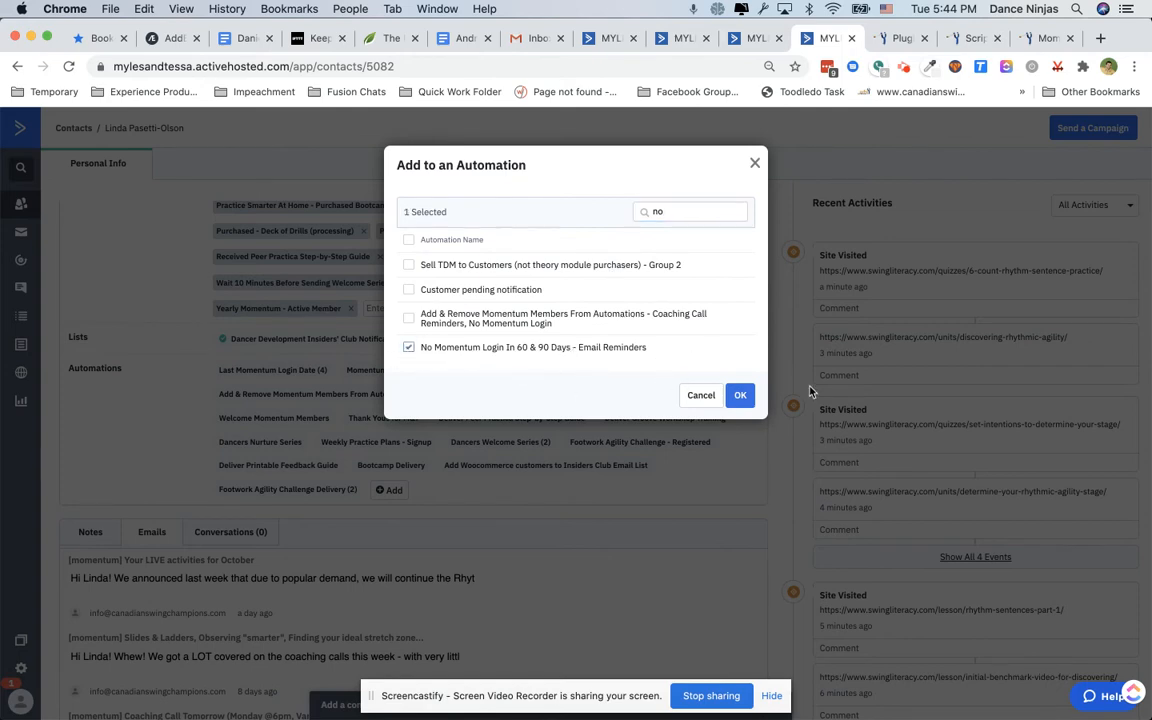
pyautogui.click(740, 395)
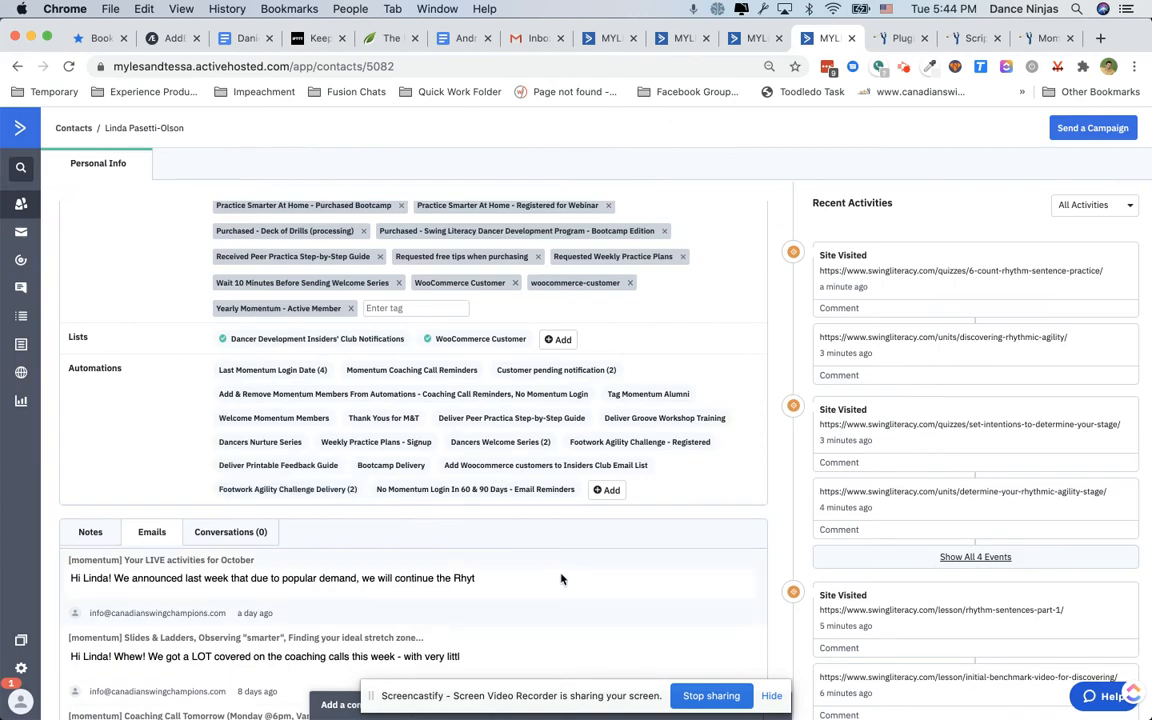
pyautogui.scroll(10, 561, 578)
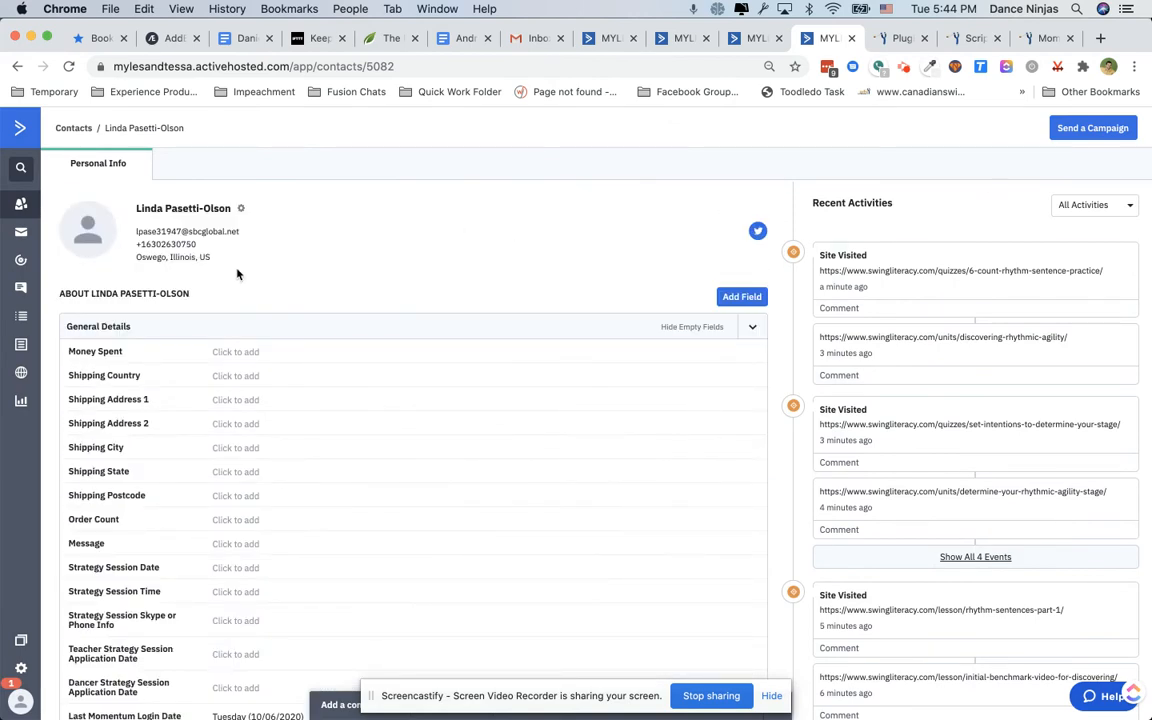
pyautogui.click(752, 38)
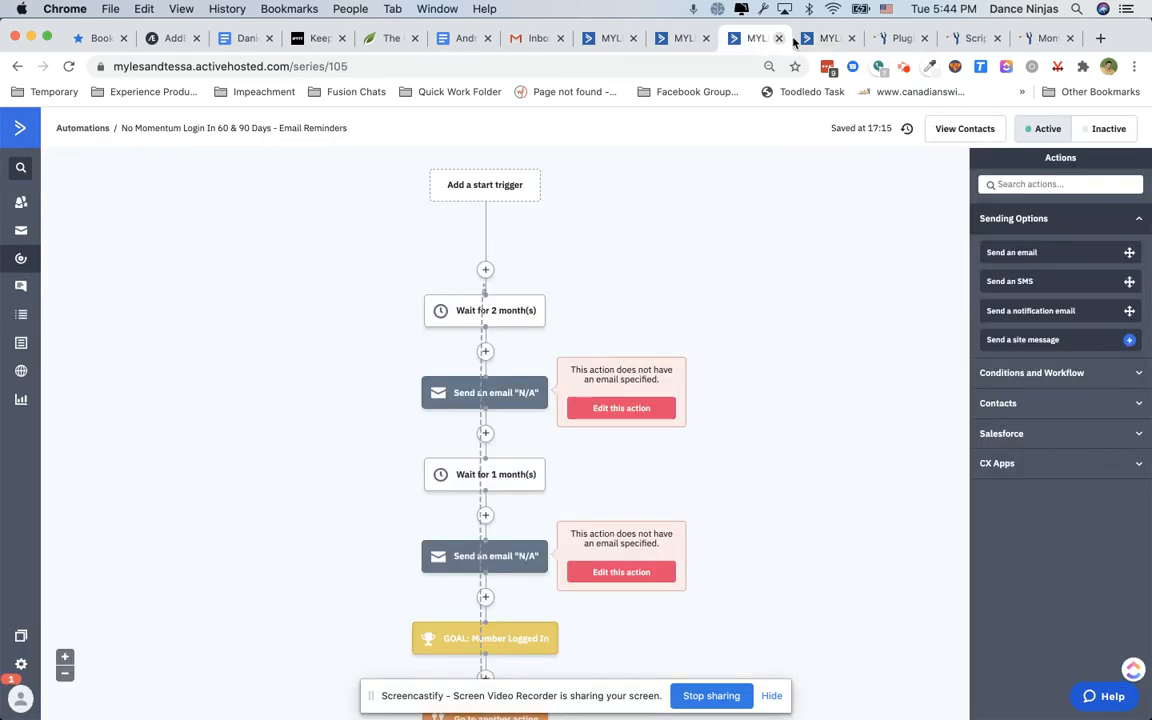
# - From the open contact's record, view their run through the No Momentum Login In 60 & 90 Days - Email Reminders automation
pyautogui.click(829, 42)
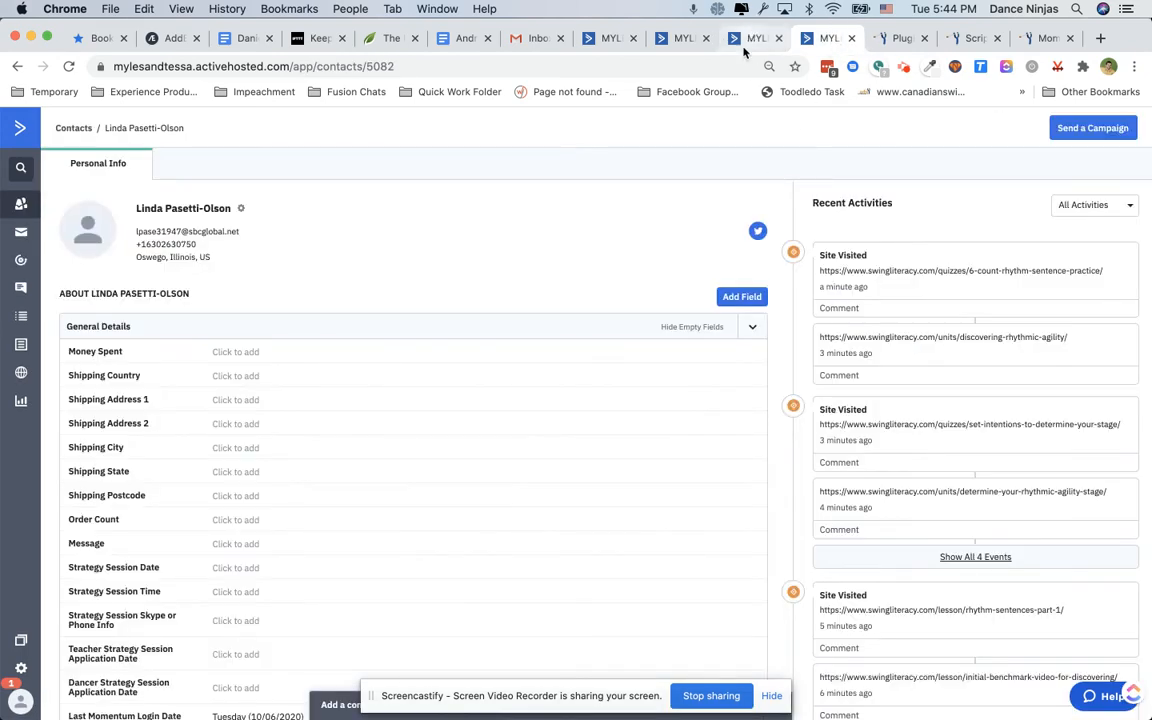
pyautogui.scroll(-10, 601, 275)
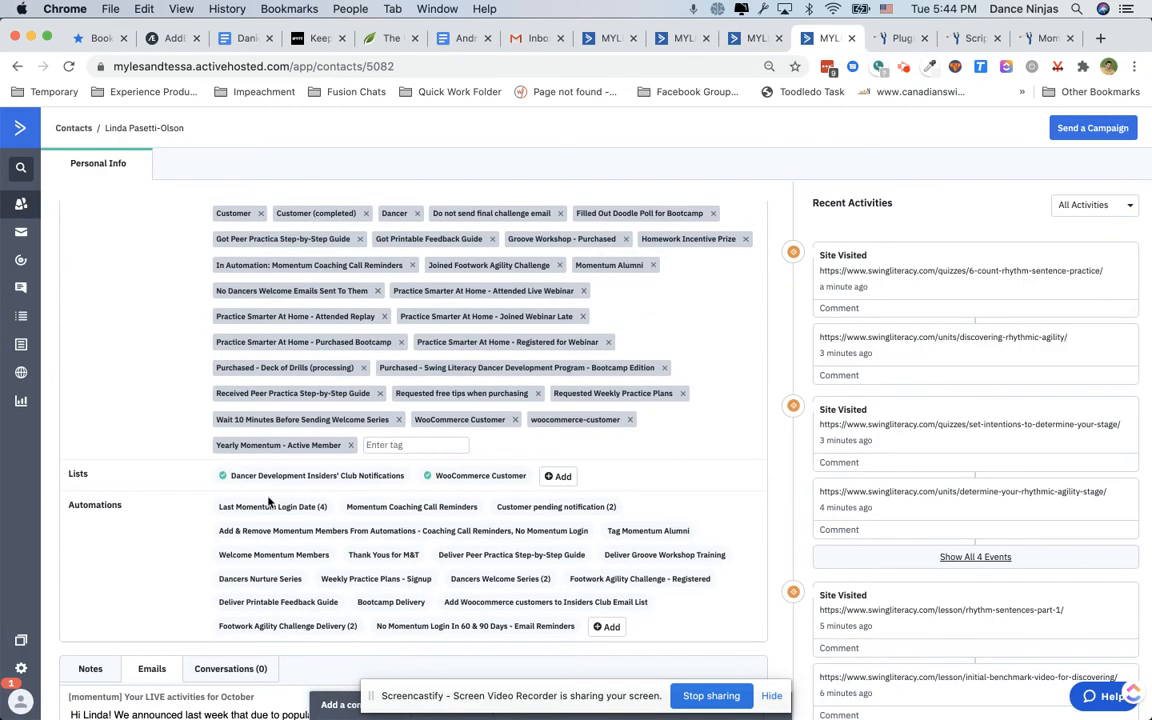
pyautogui.click(472, 626)
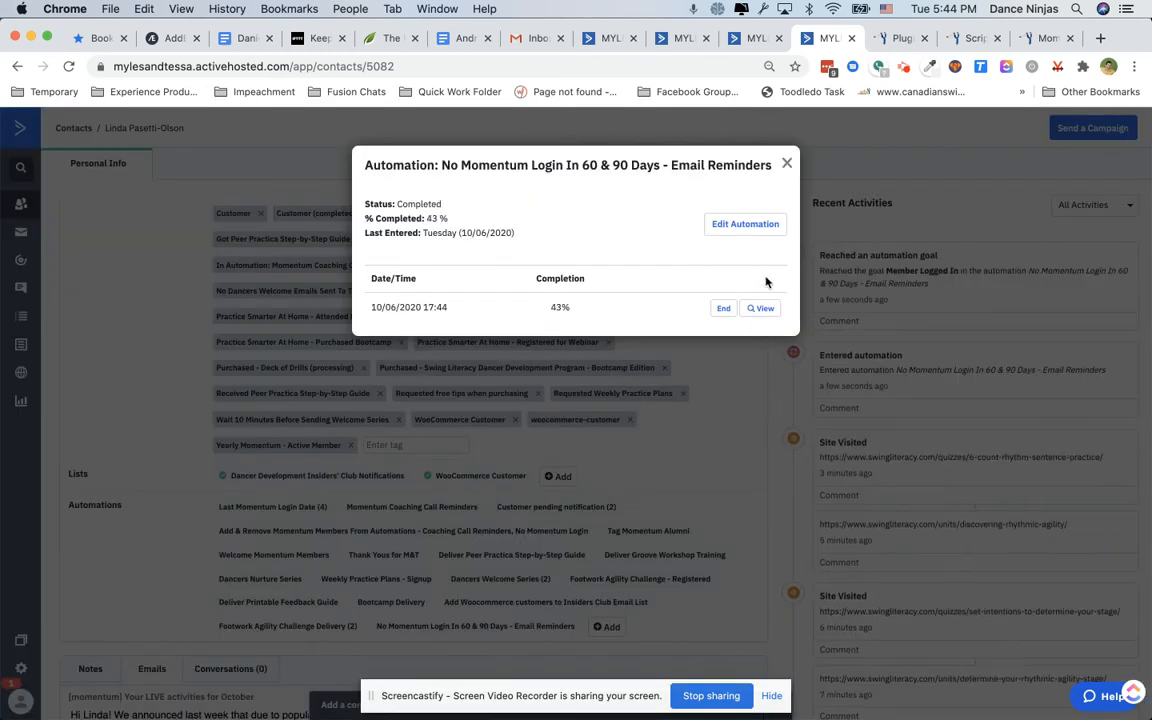
pyautogui.click(762, 308)
pyautogui.click(840, 42)
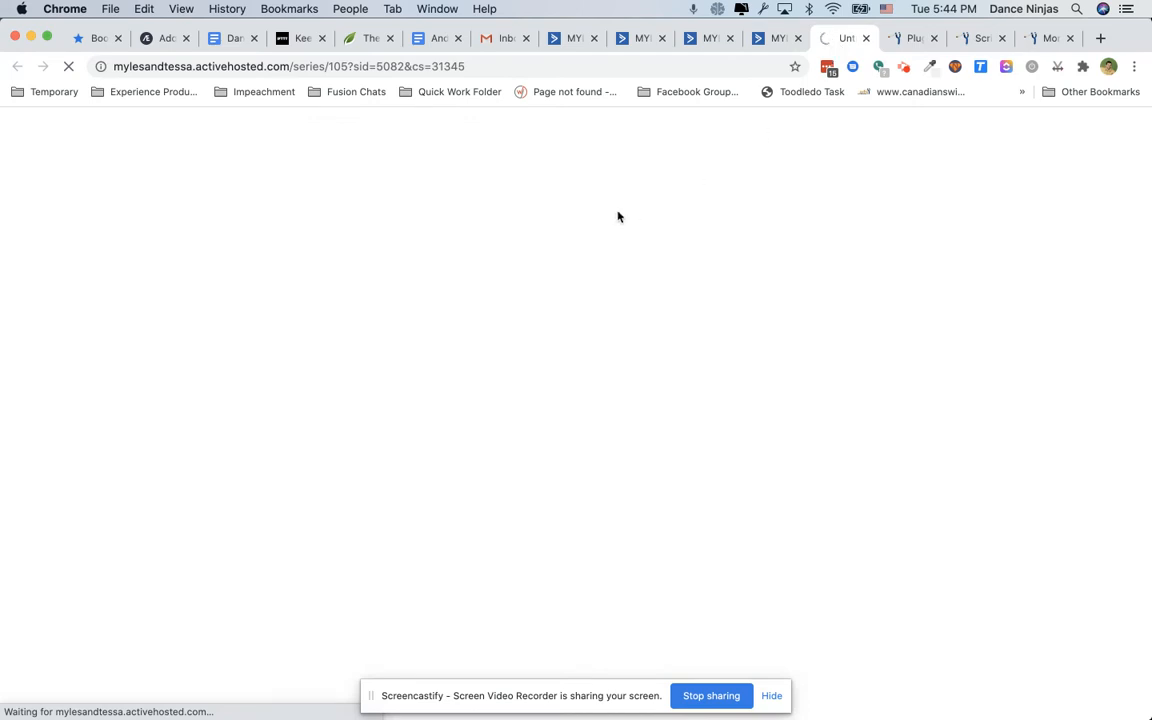
# - Compare the automation's general workflow with the contact's own path through its goal, Go to another action and two-month wait
pyautogui.click(771, 39)
pyautogui.click(714, 38)
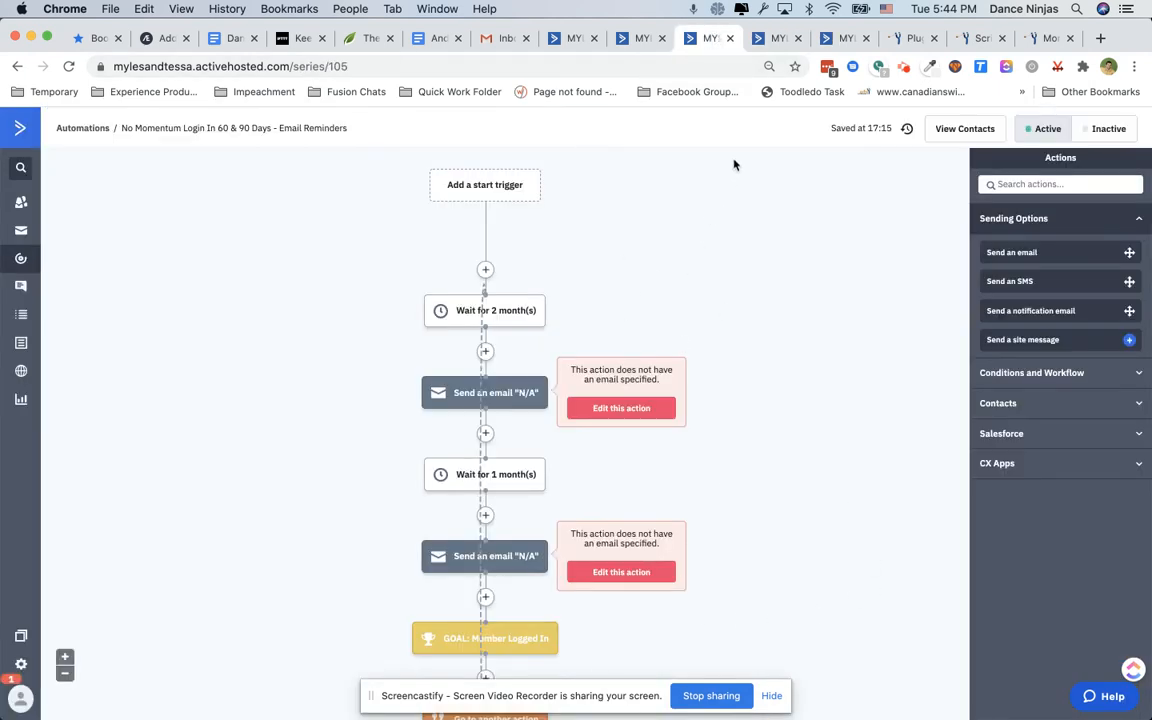
pyautogui.click(836, 40)
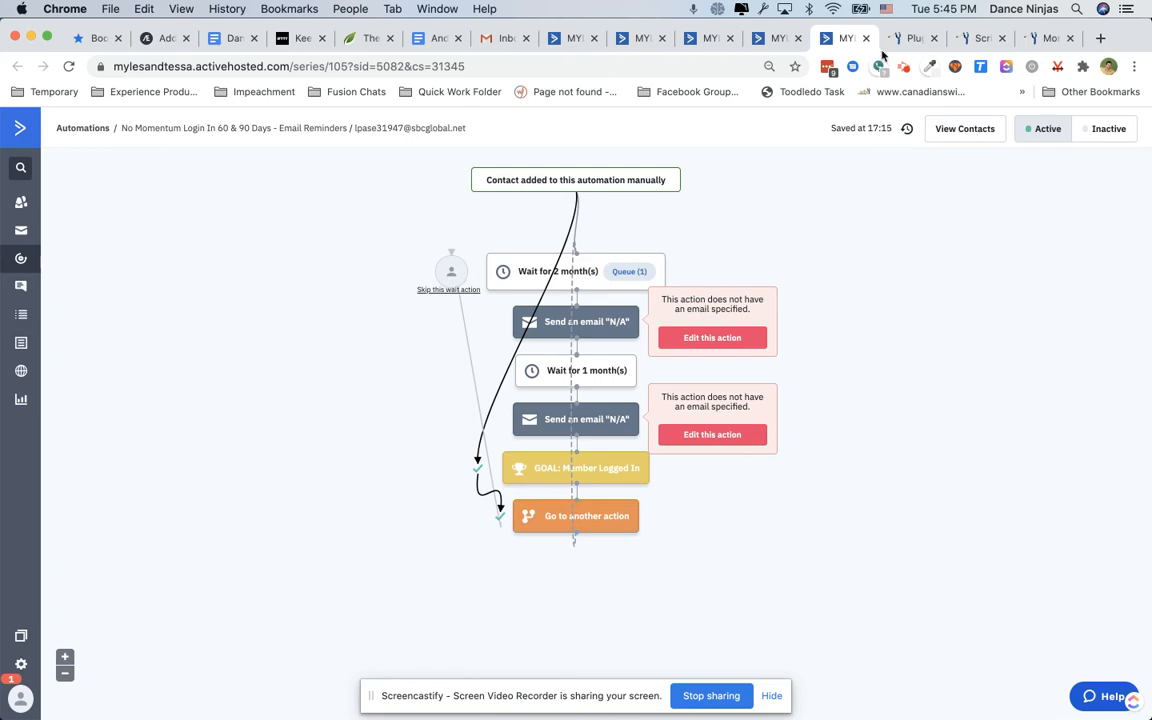
pyautogui.click(906, 68)
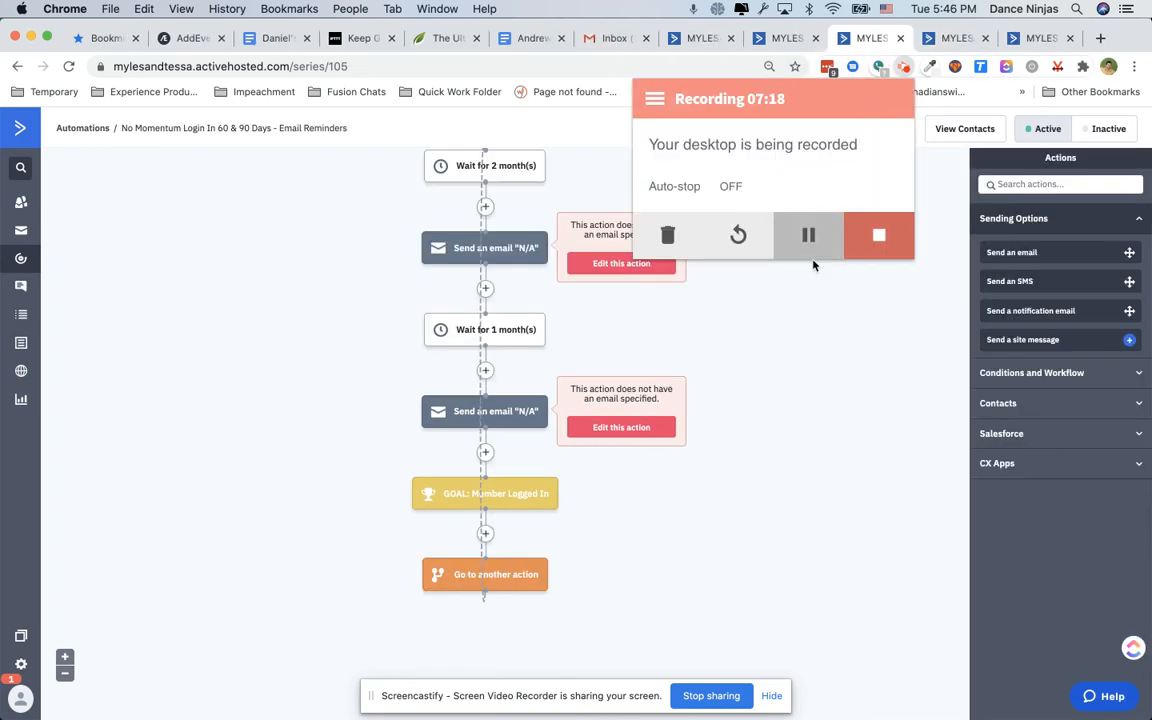
pyautogui.click(774, 334)
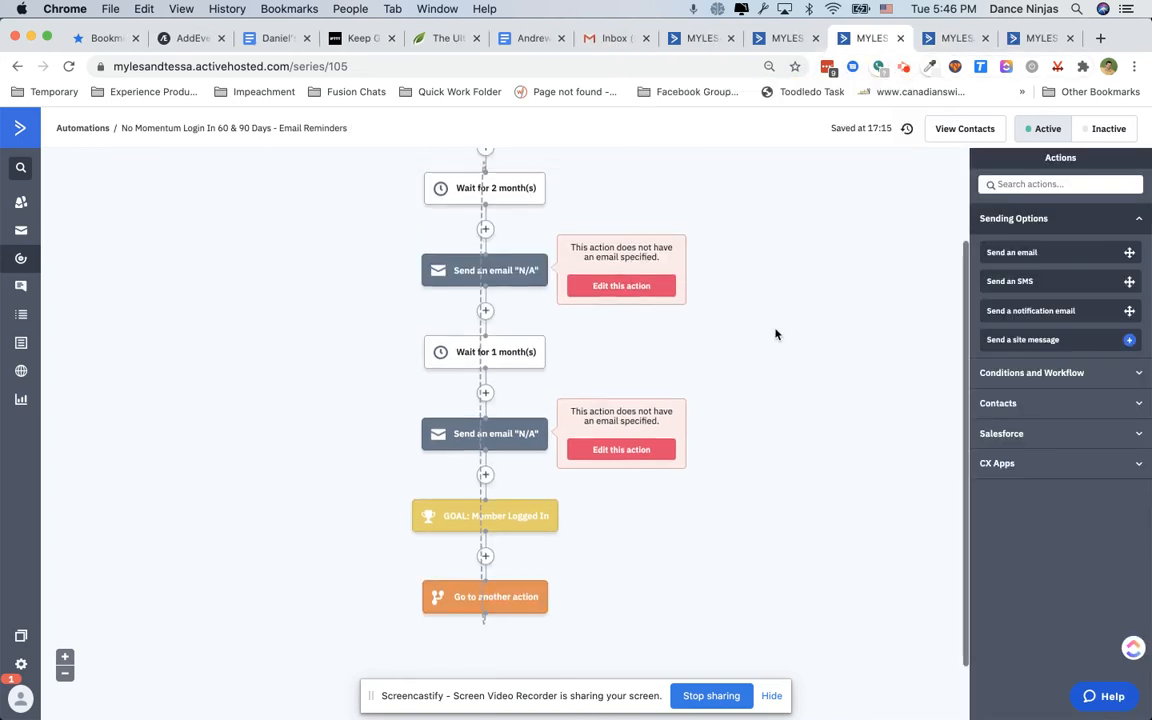
# - Check the Member Logged In goal's jump condition, position rule and unmet-condition setting, and close it without making changes
pyautogui.scroll(1, 775, 334)
pyautogui.moveTo(500, 549)
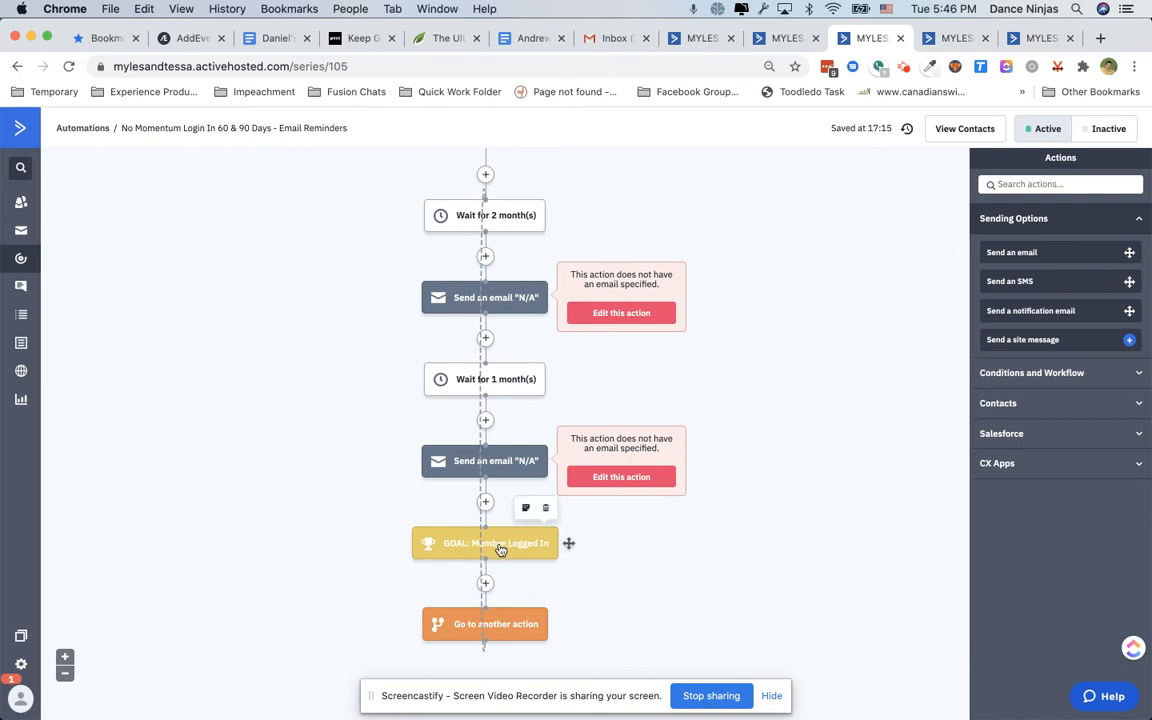
pyautogui.moveTo(474, 464)
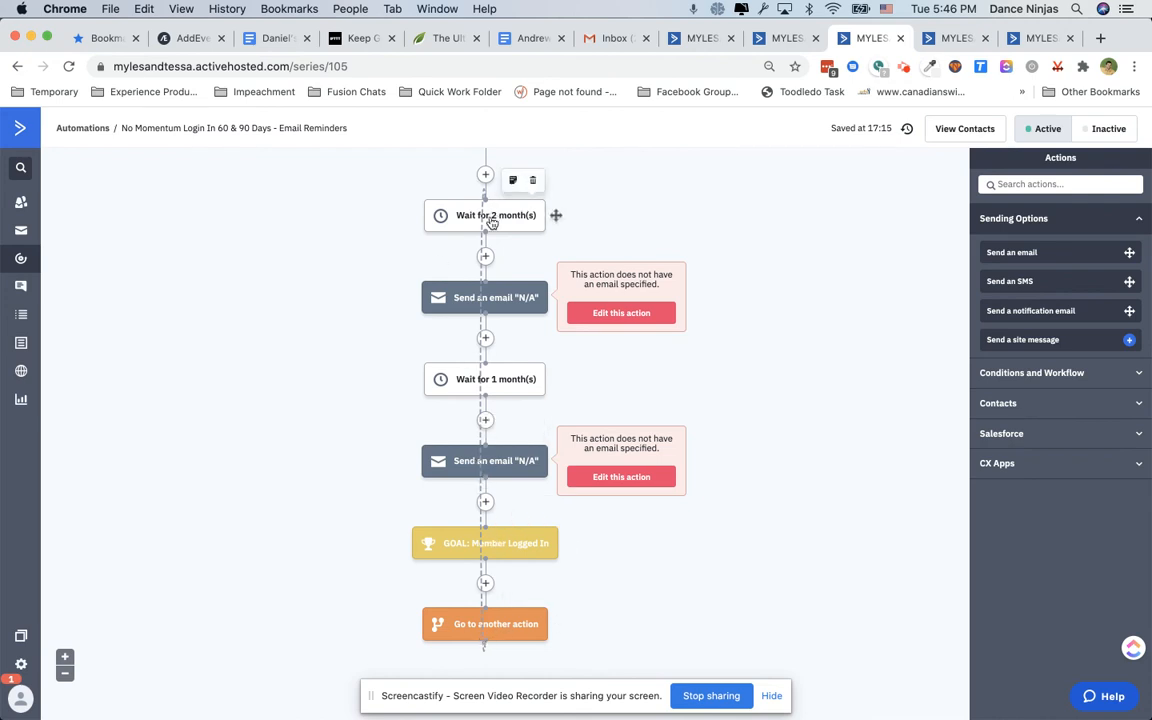
pyautogui.click(519, 545)
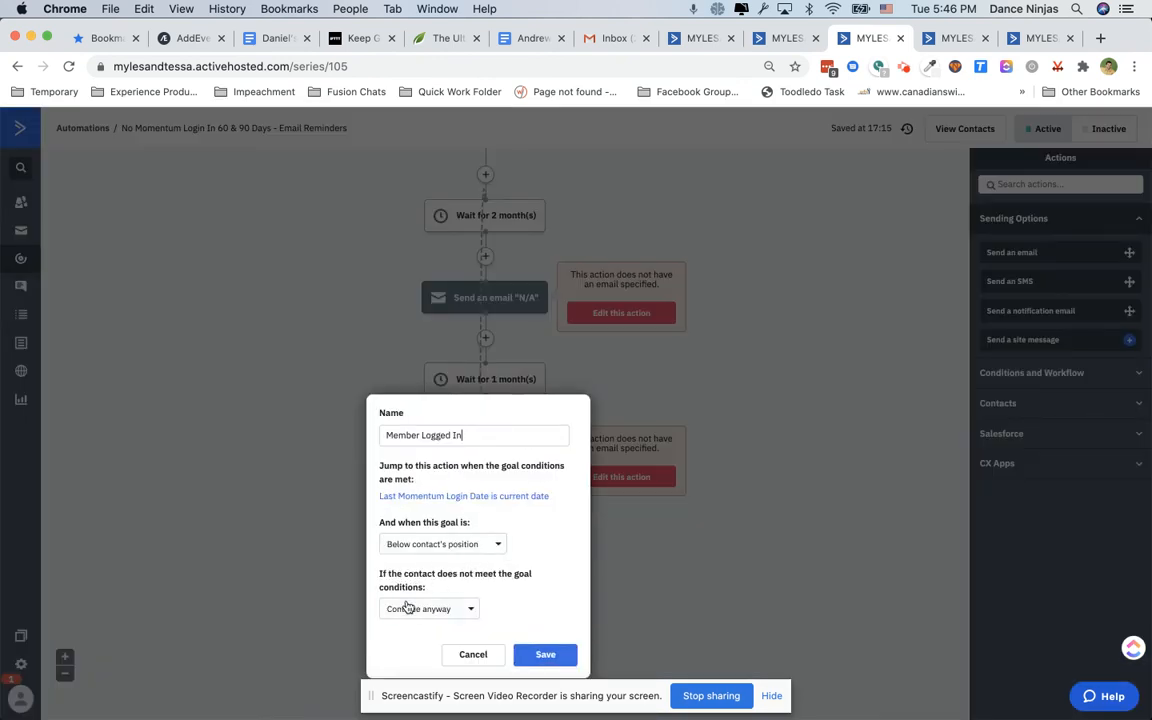
pyautogui.click(473, 655)
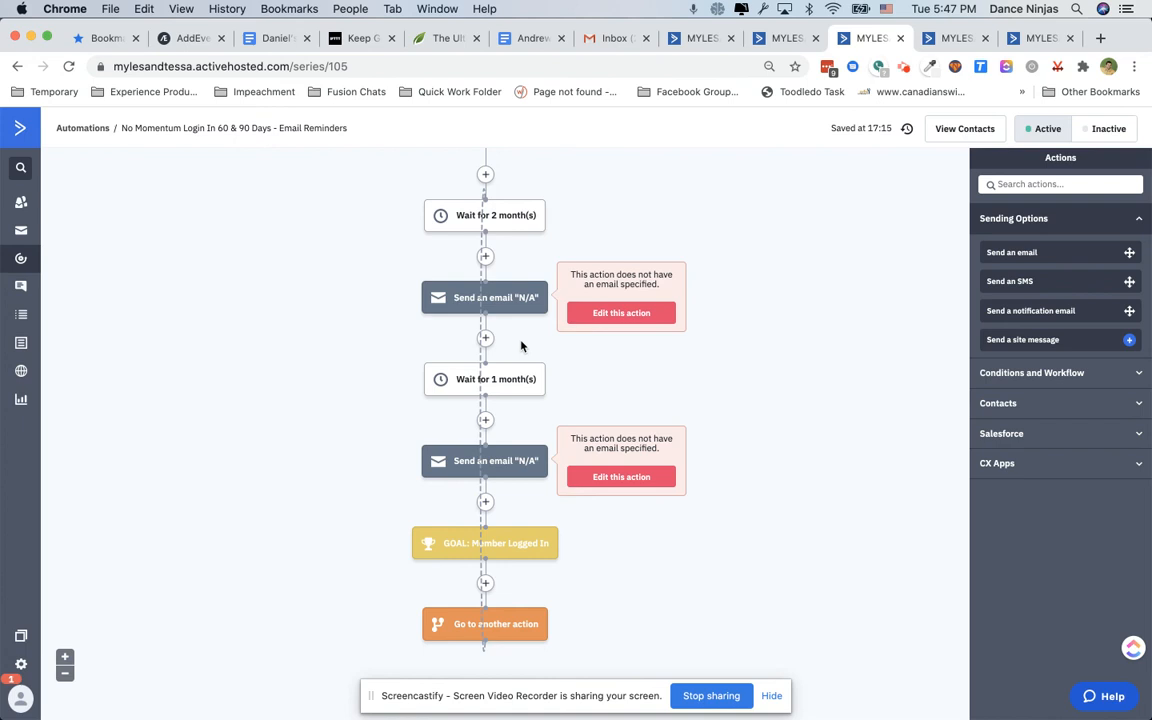
# - Review the sequence of two-month wait, first email, one-month wait and second email leading to the Member Logged In goal
pyautogui.scroll(1, 520, 346)
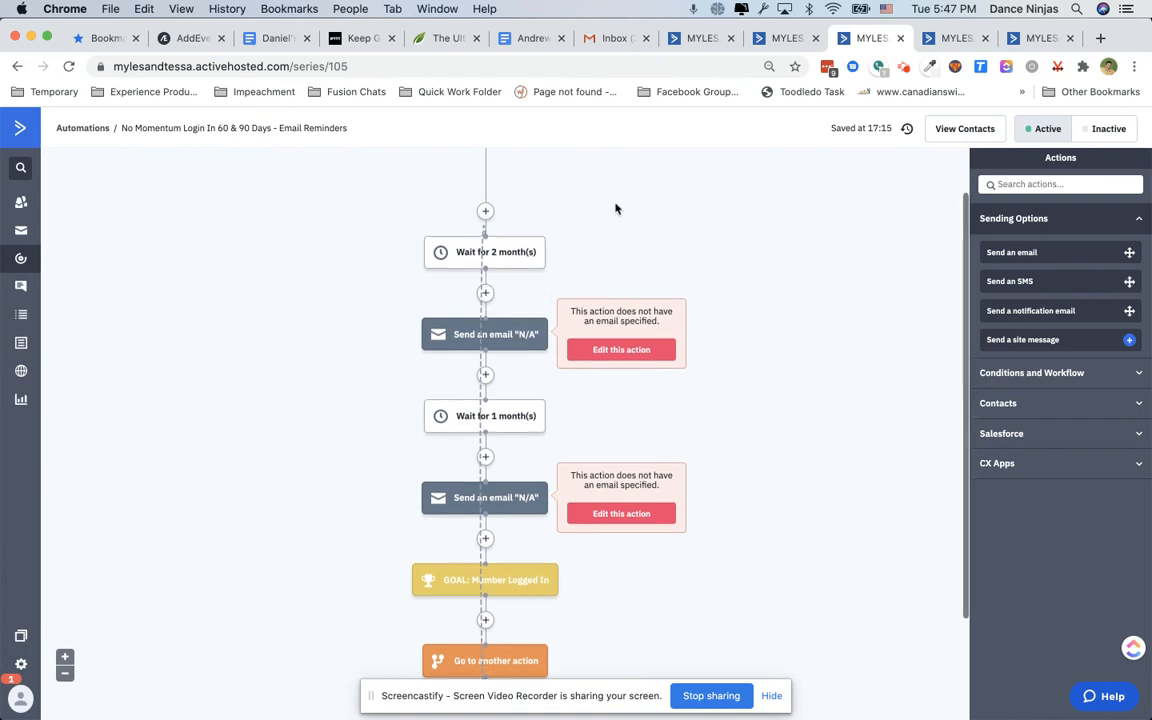
pyautogui.moveTo(508, 258)
pyautogui.moveTo(500, 337)
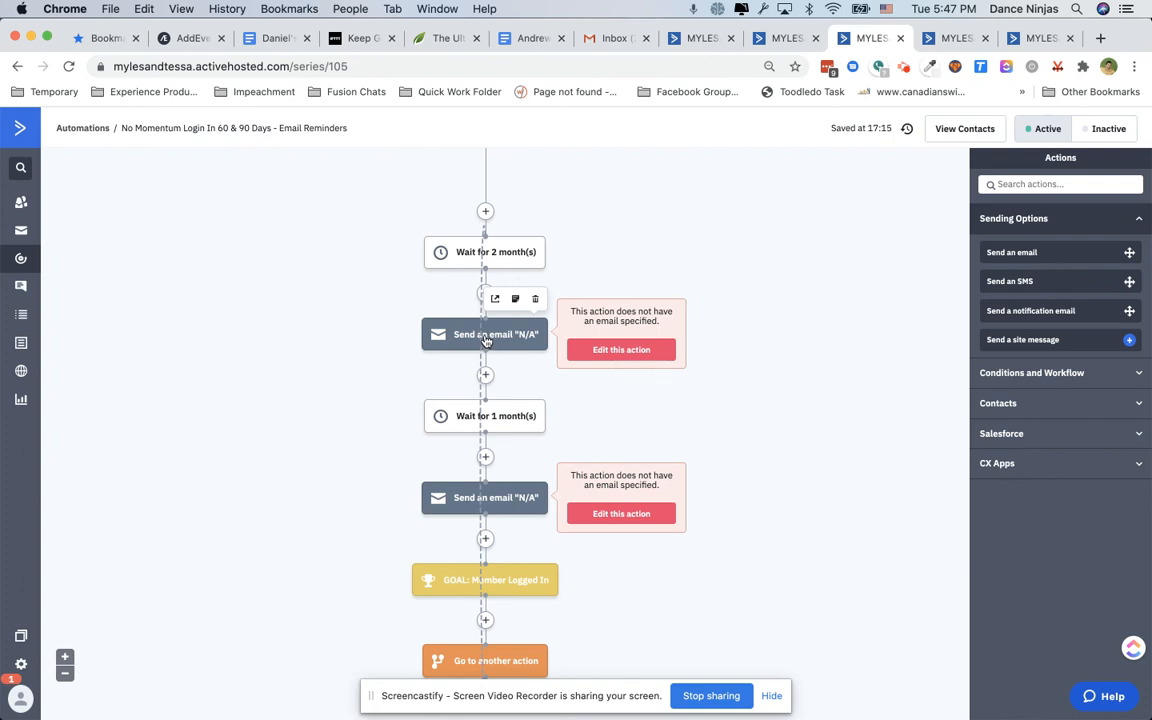
pyautogui.moveTo(511, 506)
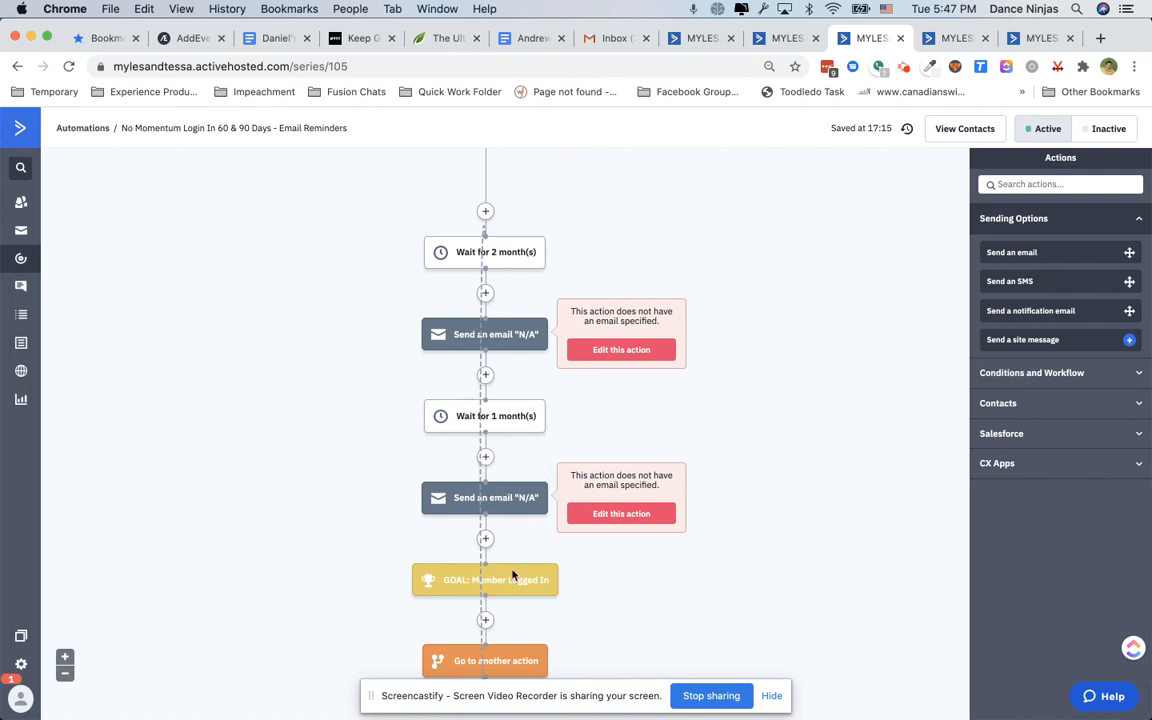
pyautogui.moveTo(469, 258)
pyautogui.scroll(-2, 782, 272)
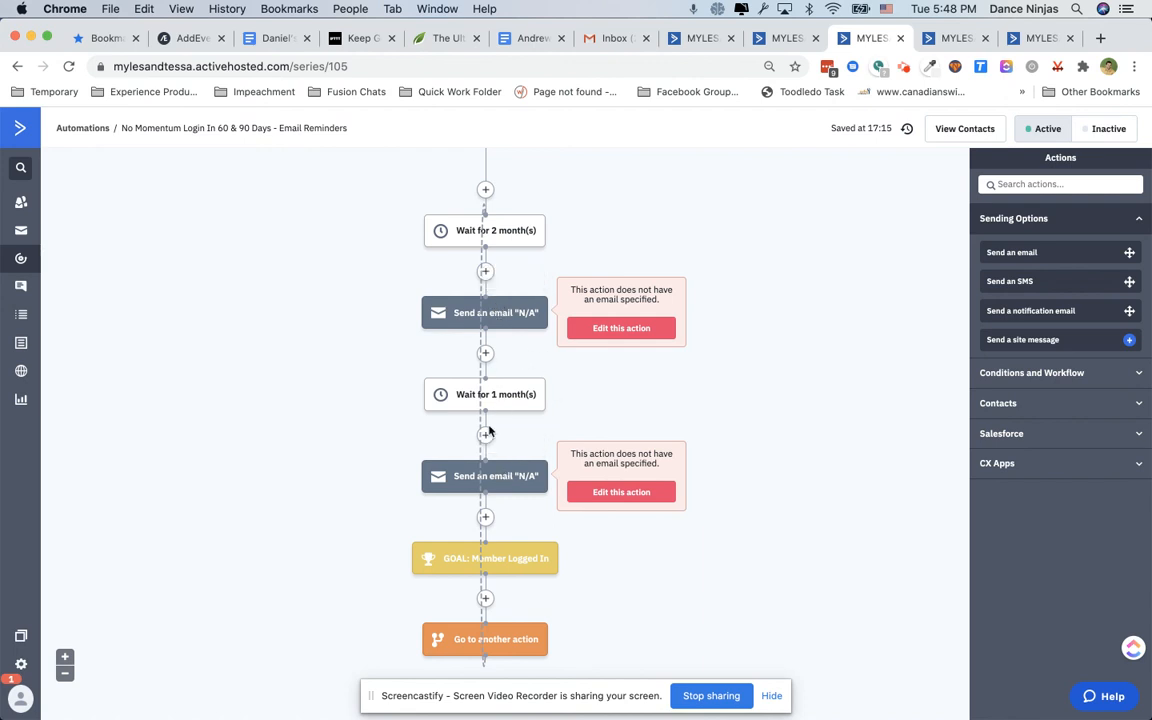
pyautogui.moveTo(518, 467)
pyautogui.moveTo(493, 412)
pyautogui.moveTo(488, 305)
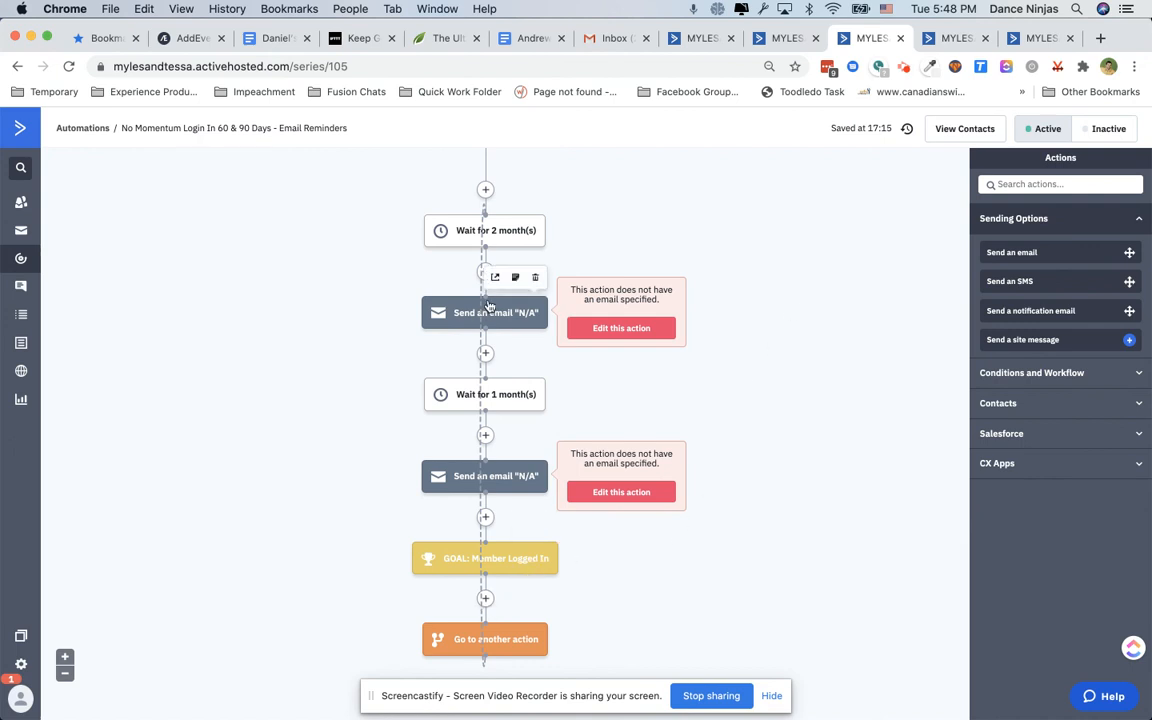